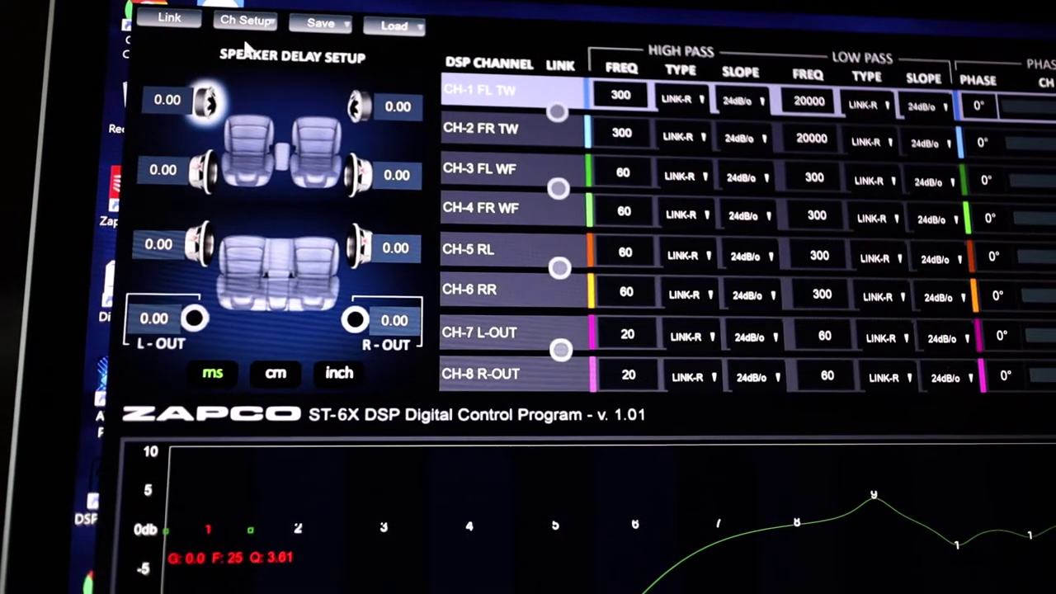
# - Reset the channel routing and switch the input assignment to CUSTOM/SUM mode
pyautogui.click(242, 20)
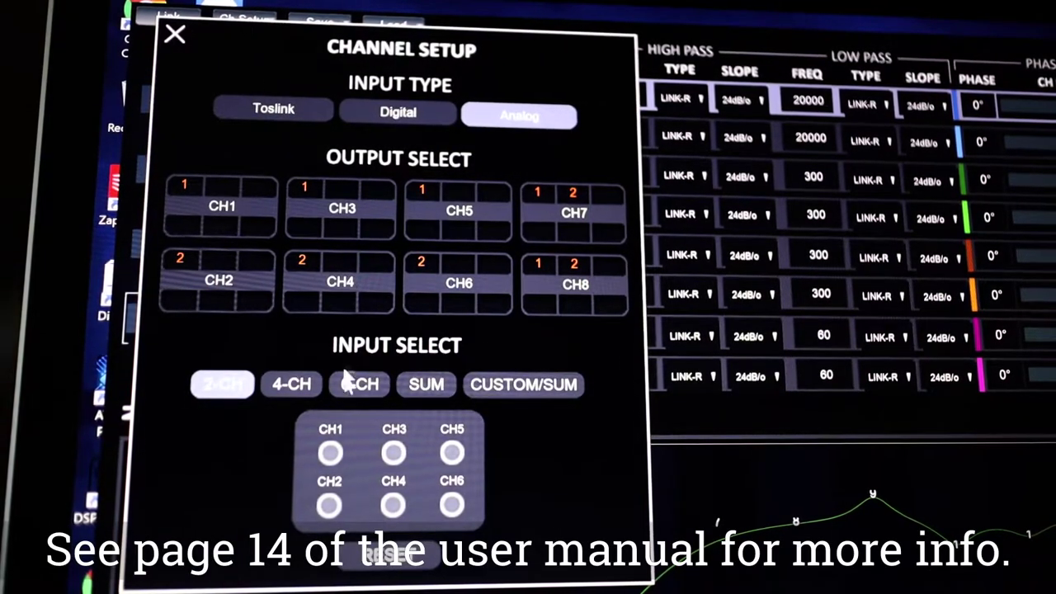
pyautogui.click(391, 570)
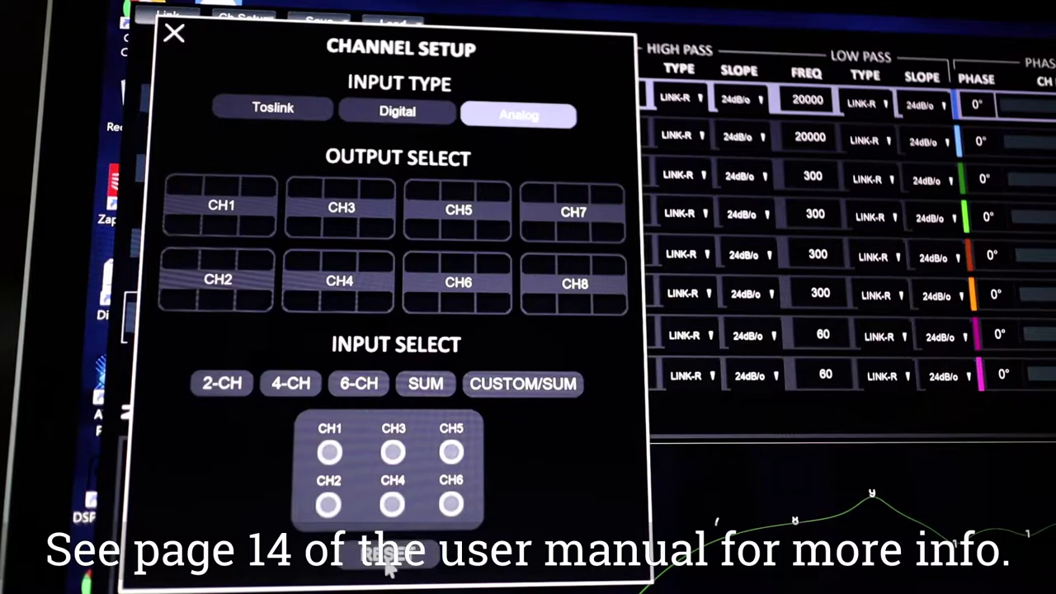
pyautogui.click(522, 388)
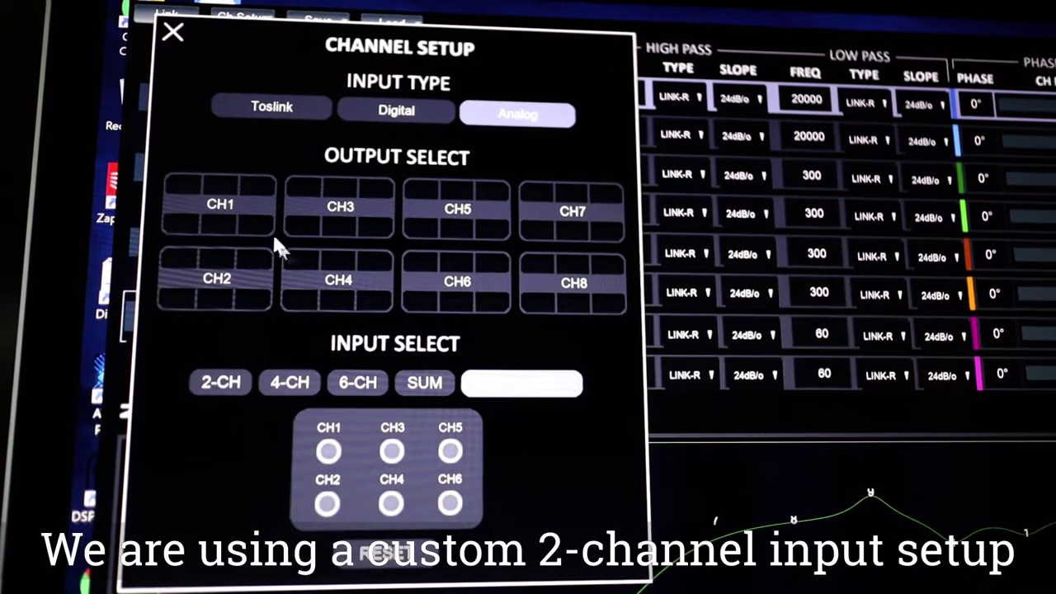
# - Route input 1 to outputs CH1 and CH3, and input 2 to CH2
pyautogui.click(238, 213)
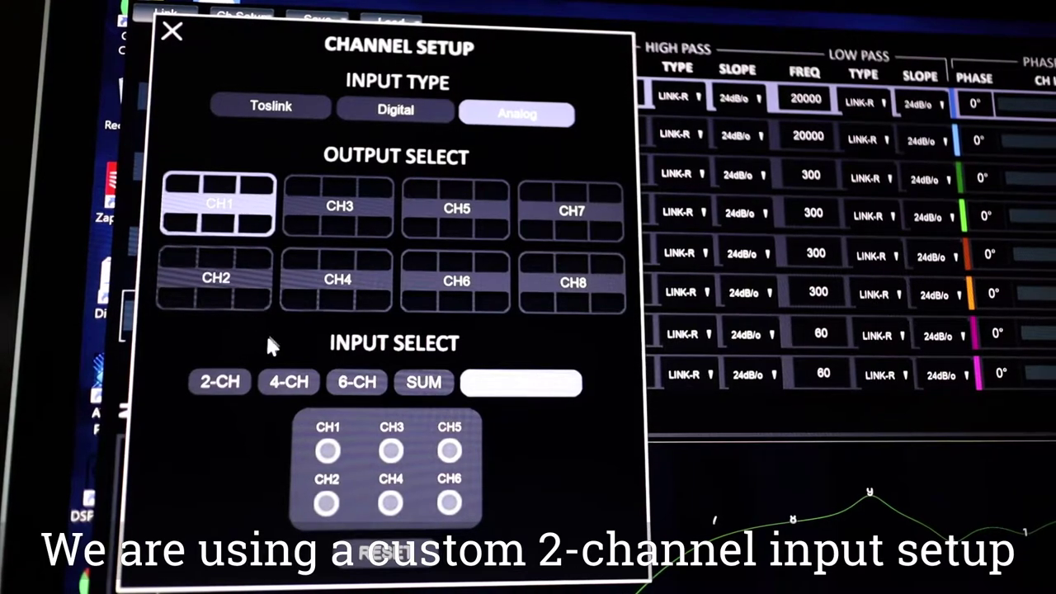
pyautogui.click(327, 449)
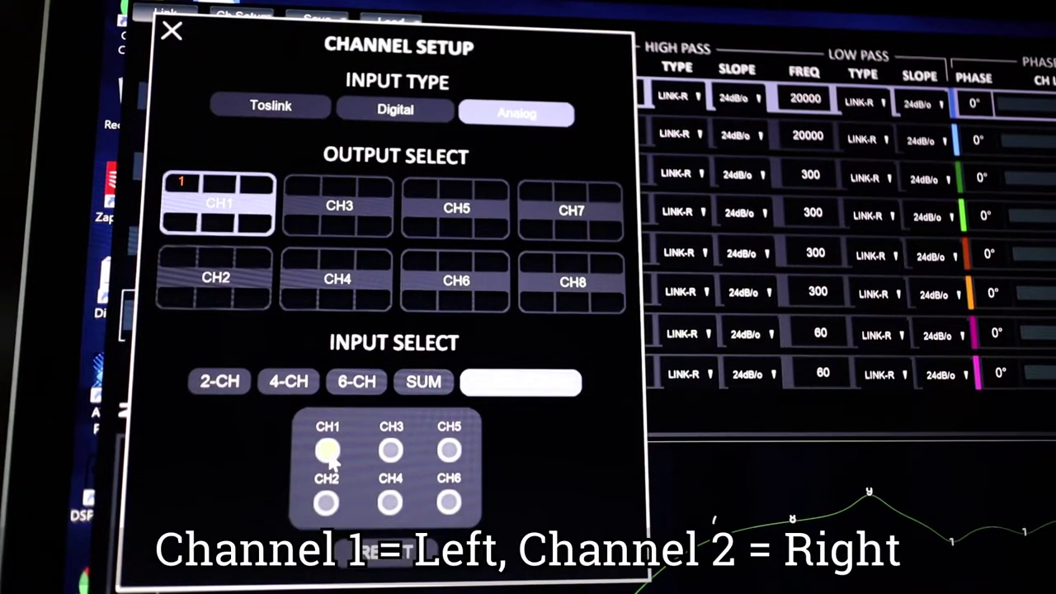
pyautogui.click(221, 299)
pyautogui.click(326, 500)
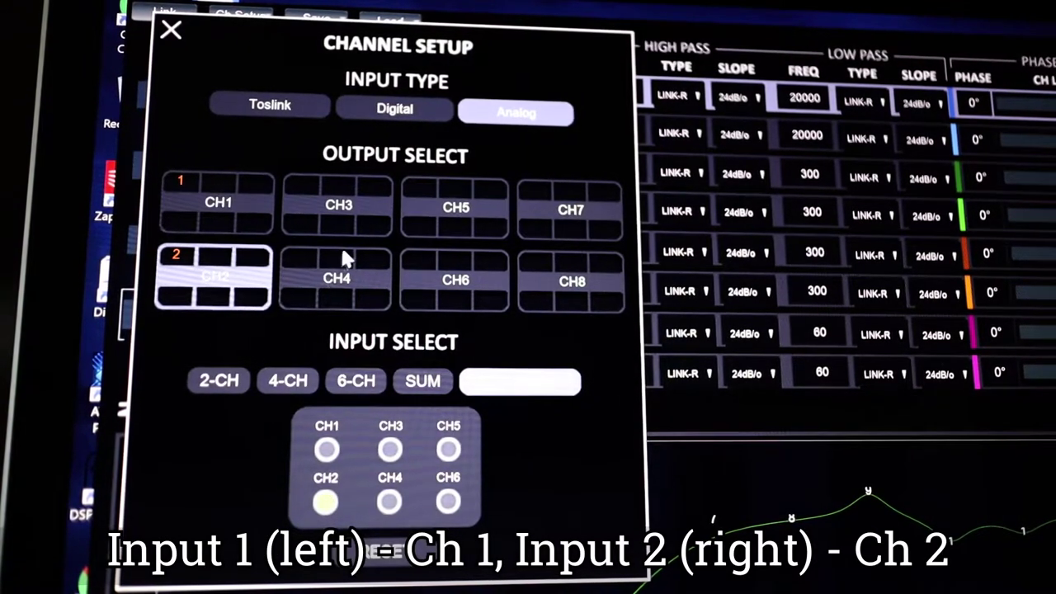
pyautogui.click(361, 210)
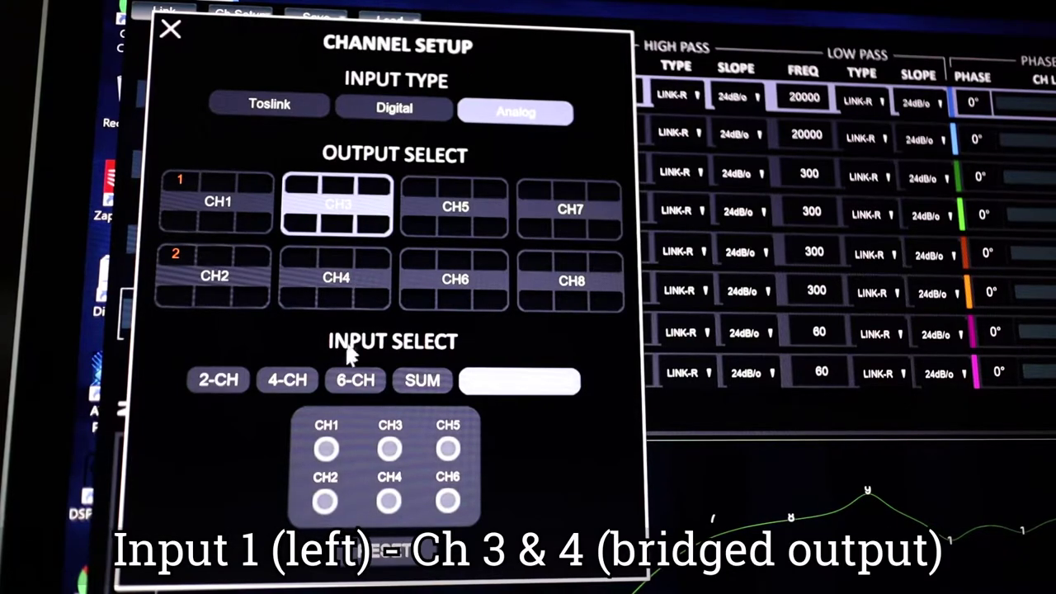
pyautogui.click(326, 449)
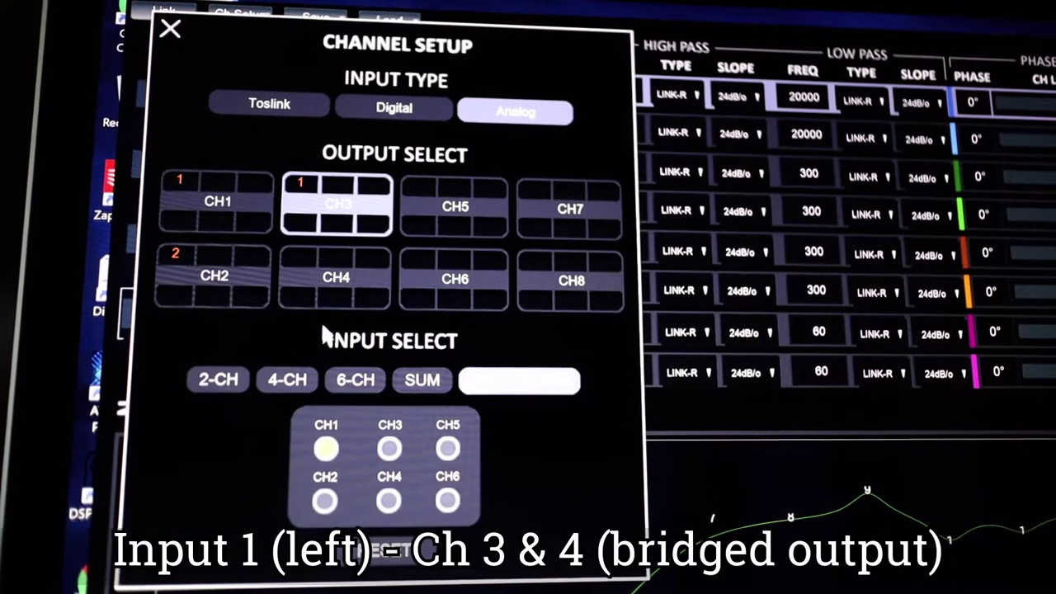
# - Route input 1 to CH4 and input 2 to CH5 and CH6
pyautogui.click(337, 287)
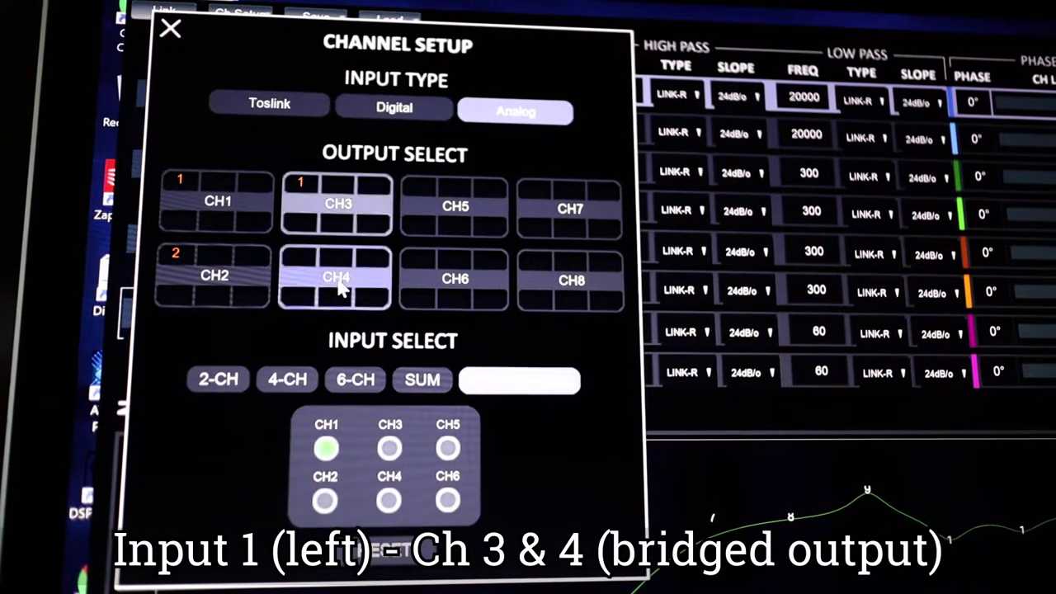
pyautogui.click(326, 448)
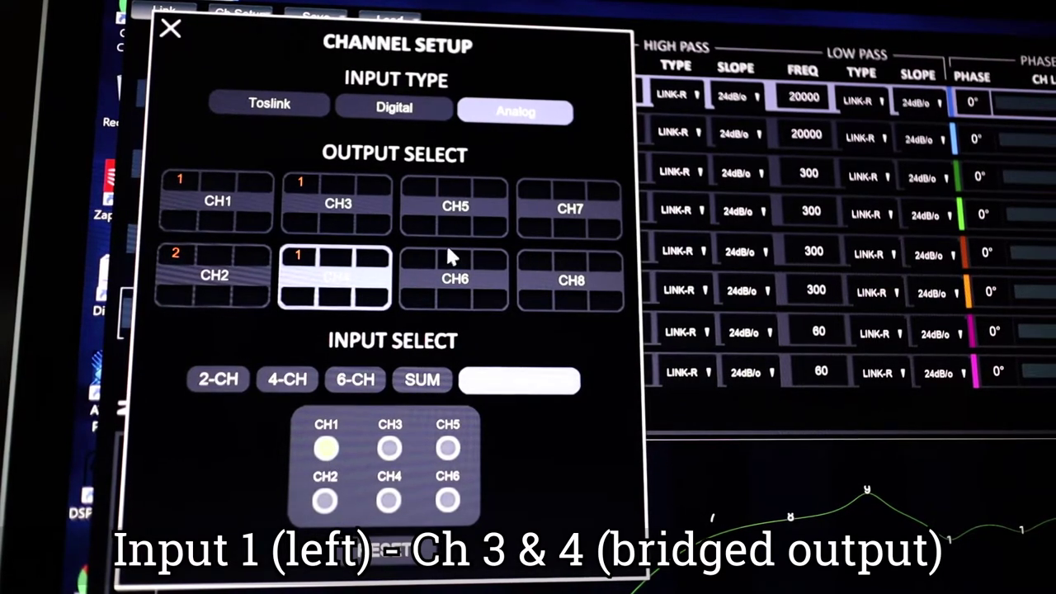
pyautogui.click(466, 218)
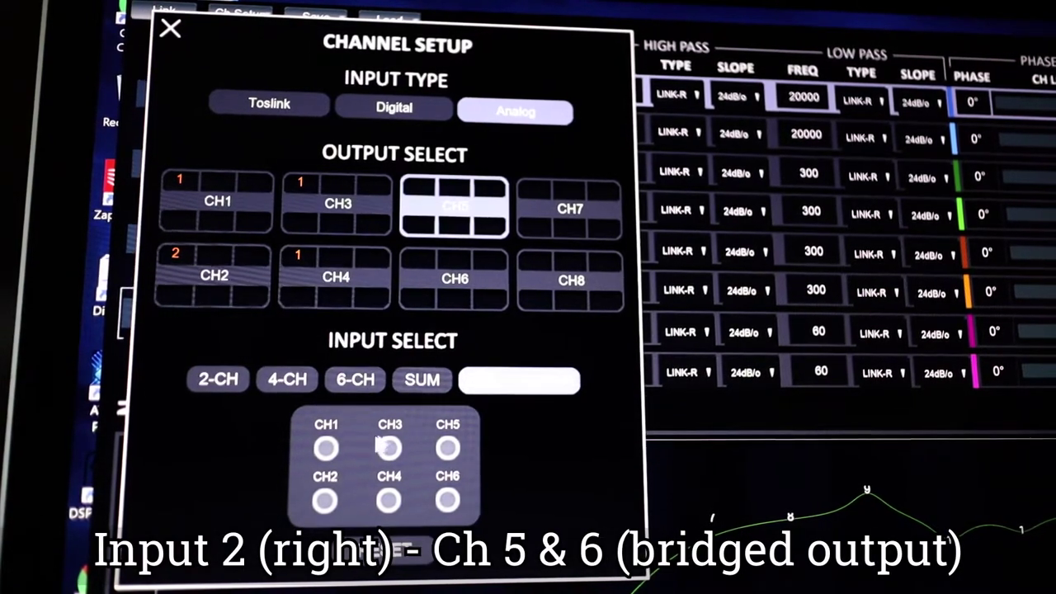
pyautogui.click(325, 500)
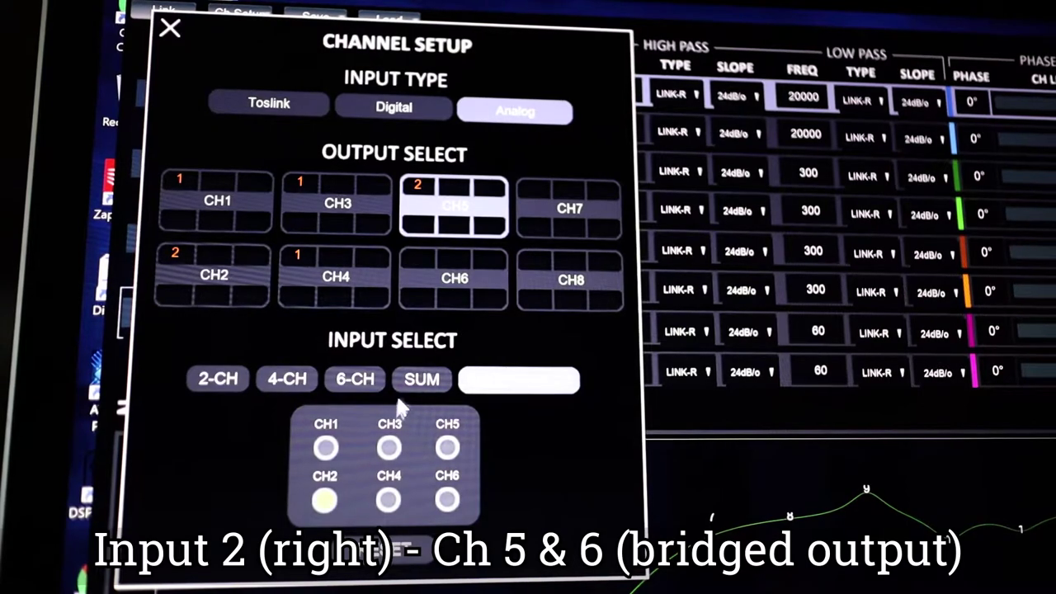
pyautogui.click(458, 297)
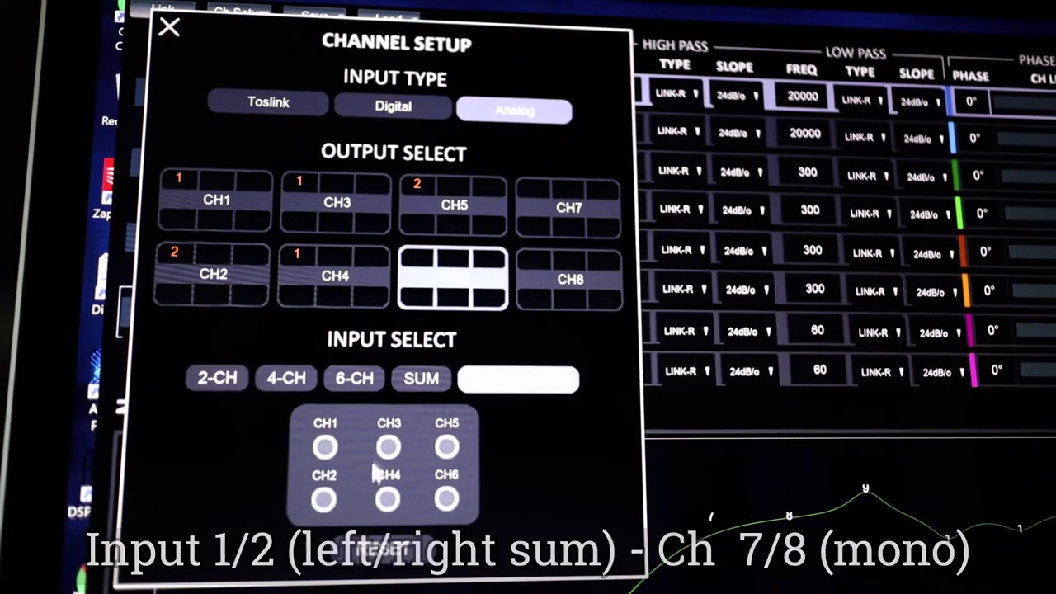
pyautogui.click(325, 501)
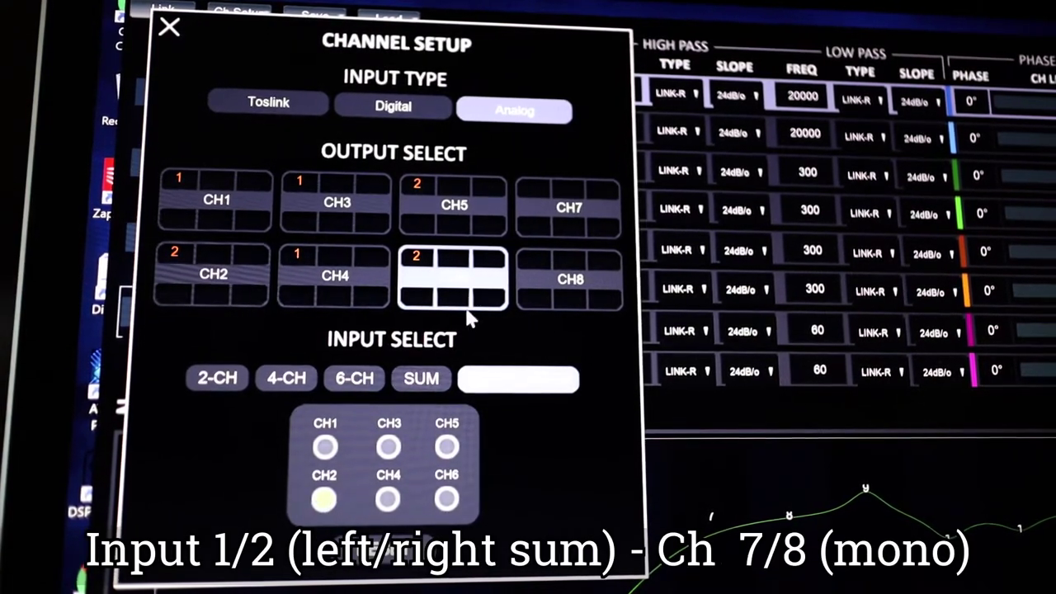
# - Feed both inputs 1 and 2 to CH7 and CH8, then close channel setup
pyautogui.click(551, 228)
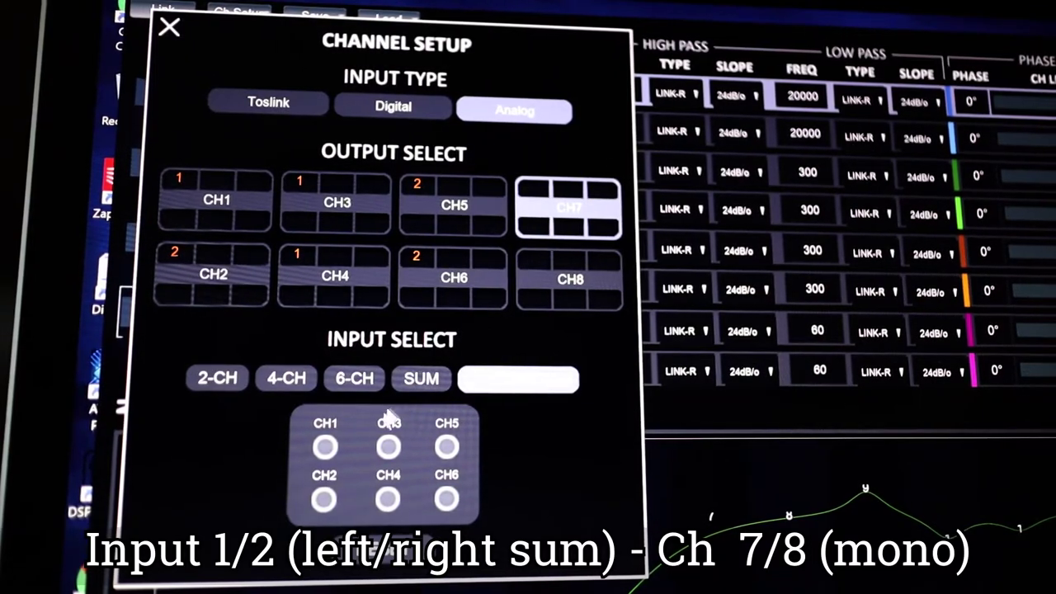
pyautogui.click(324, 447)
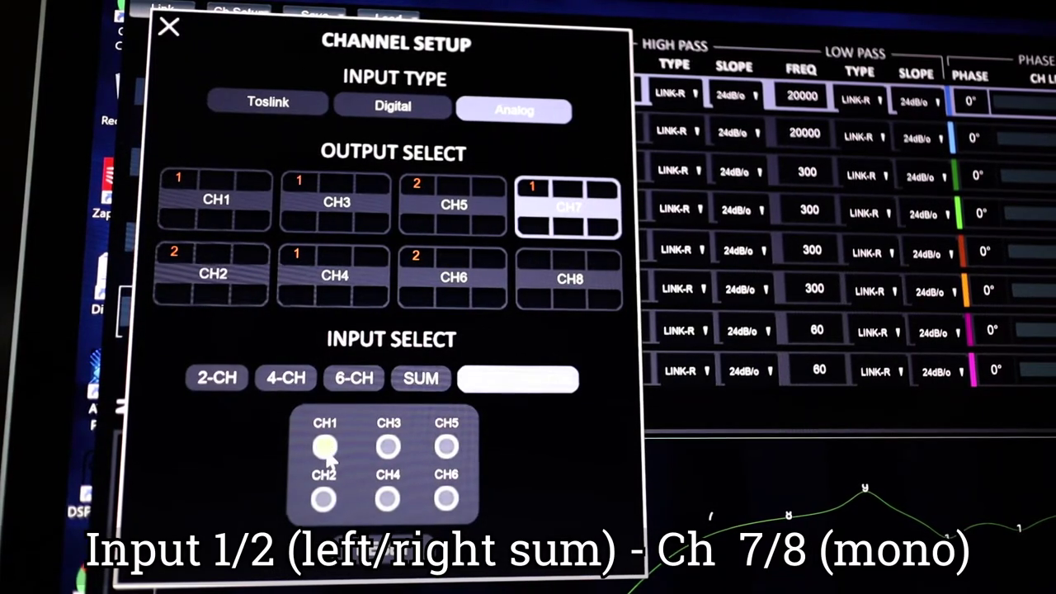
pyautogui.click(323, 499)
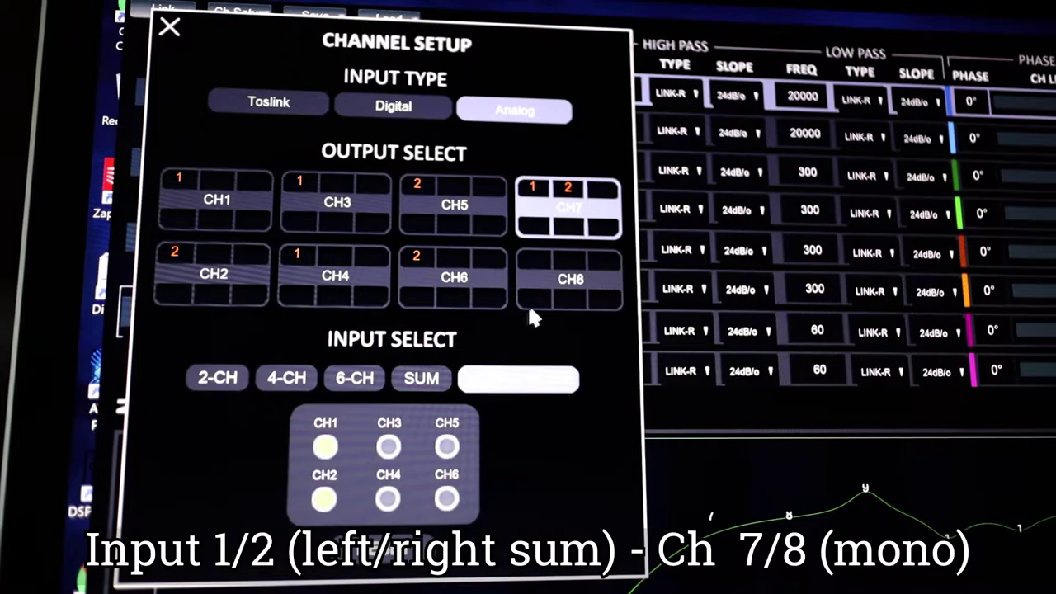
pyautogui.click(571, 287)
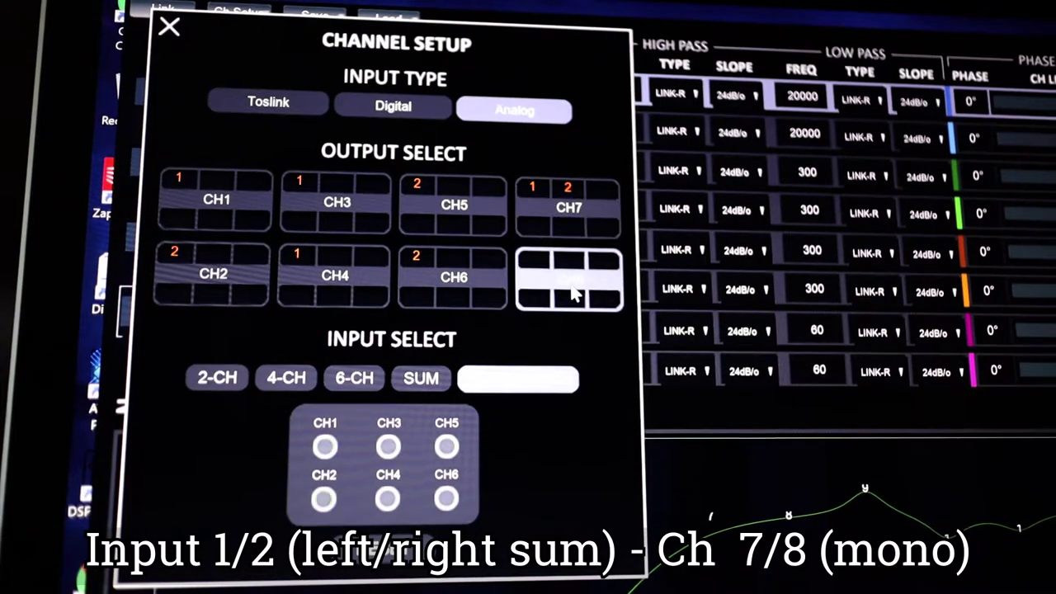
pyautogui.click(324, 447)
pyautogui.click(324, 499)
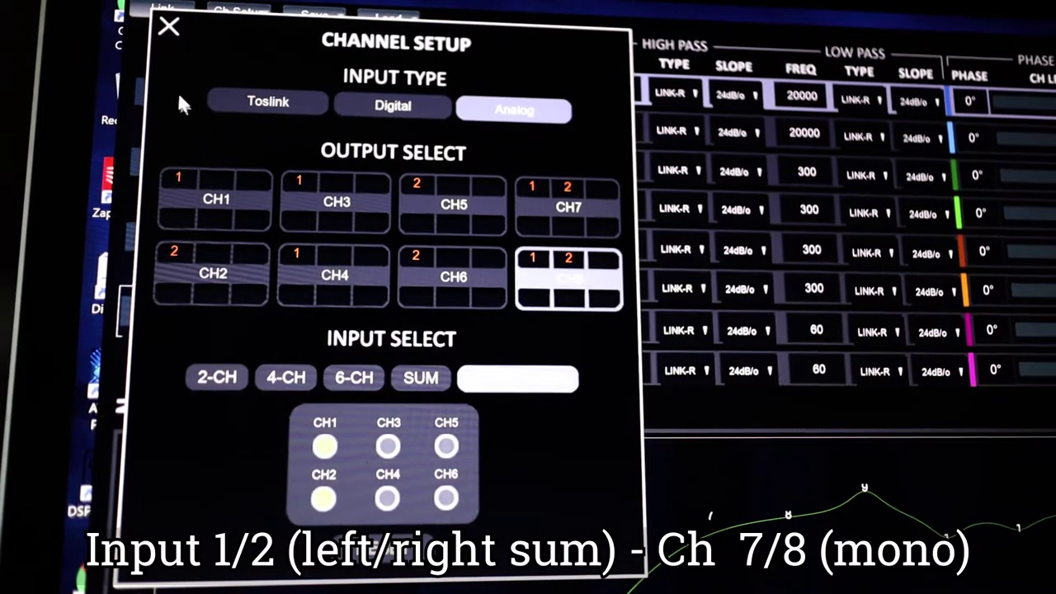
pyautogui.click(169, 27)
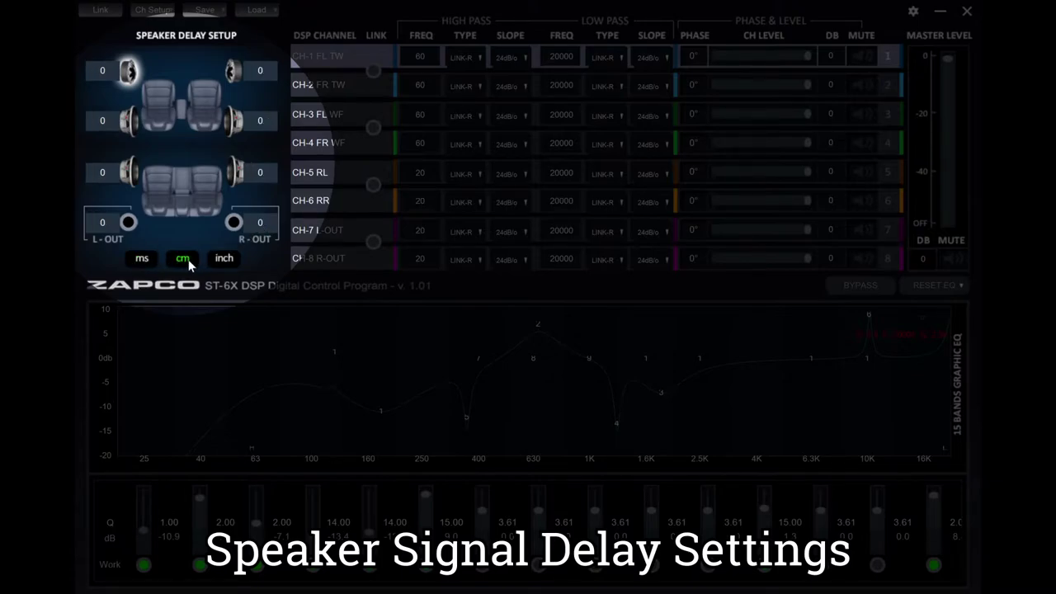
pyautogui.click(224, 258)
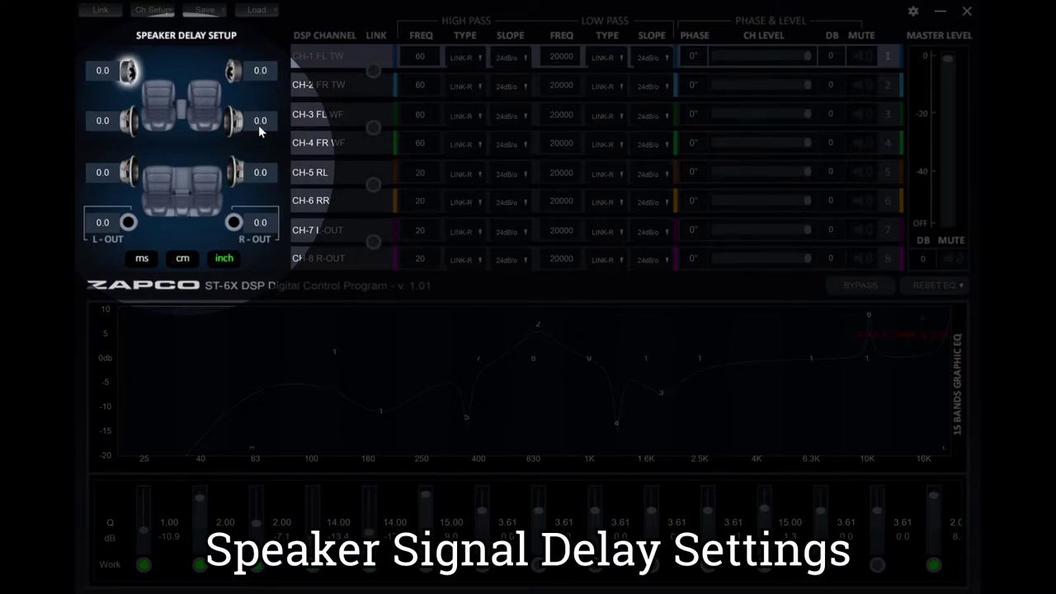
# - Set the left middle delay to 17 and the right middle to 34, then switch units to ms
pyautogui.click(110, 124)
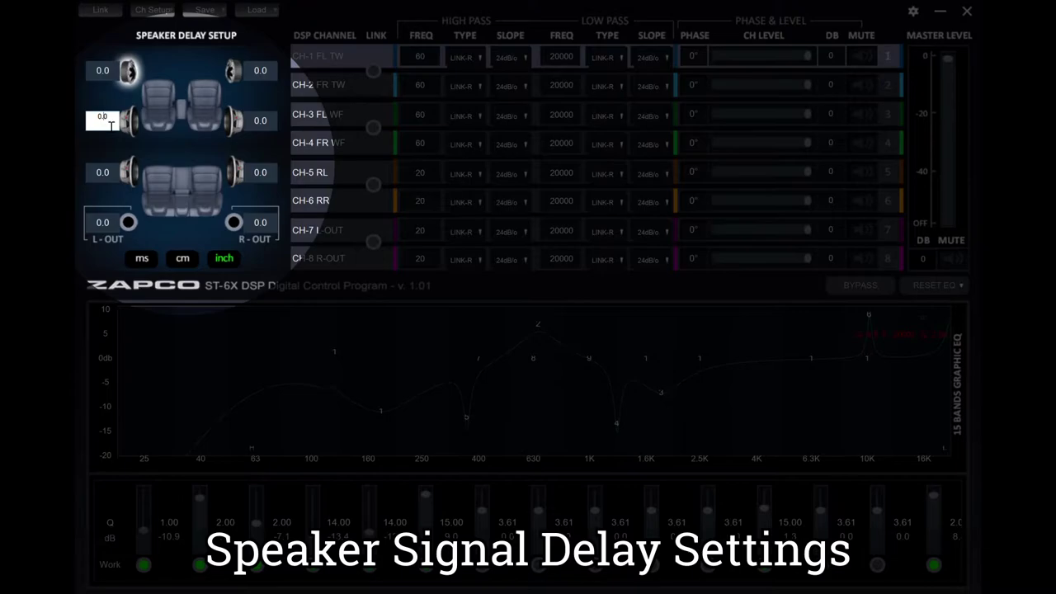
pyautogui.moveTo(113, 124); pyautogui.dragTo(101, 121)
pyautogui.write('17')
pyautogui.press('Return')
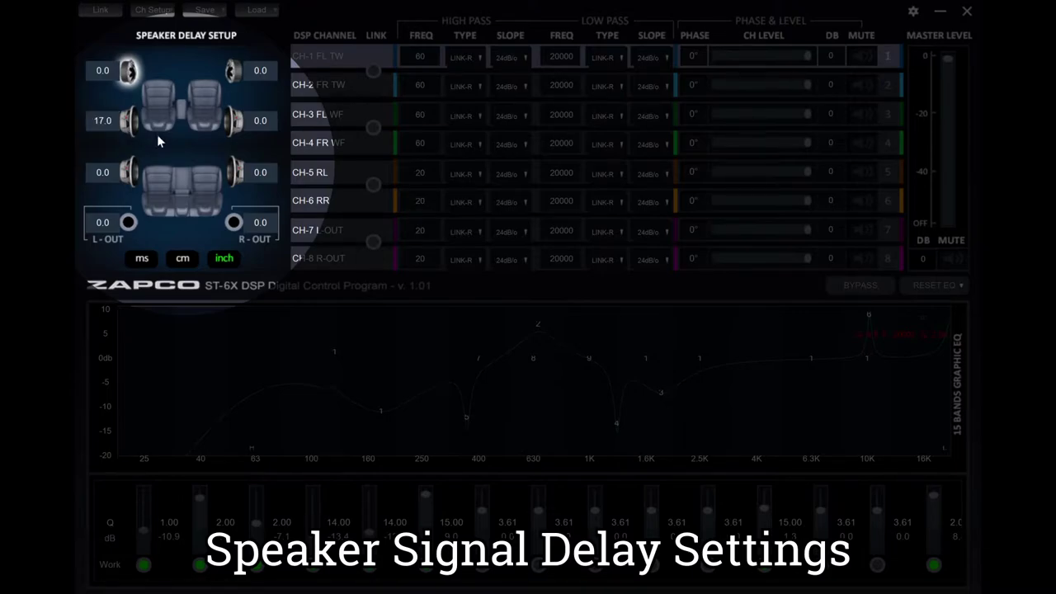
pyautogui.click(262, 120)
pyautogui.moveTo(275, 124); pyautogui.dragTo(251, 123)
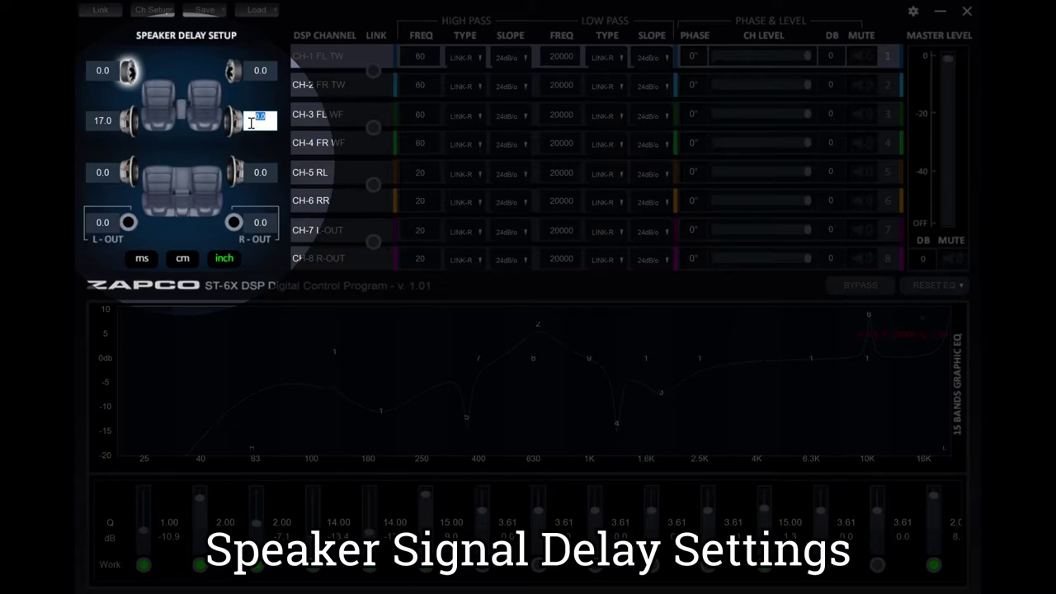
pyautogui.write('34')
pyautogui.press('Return')
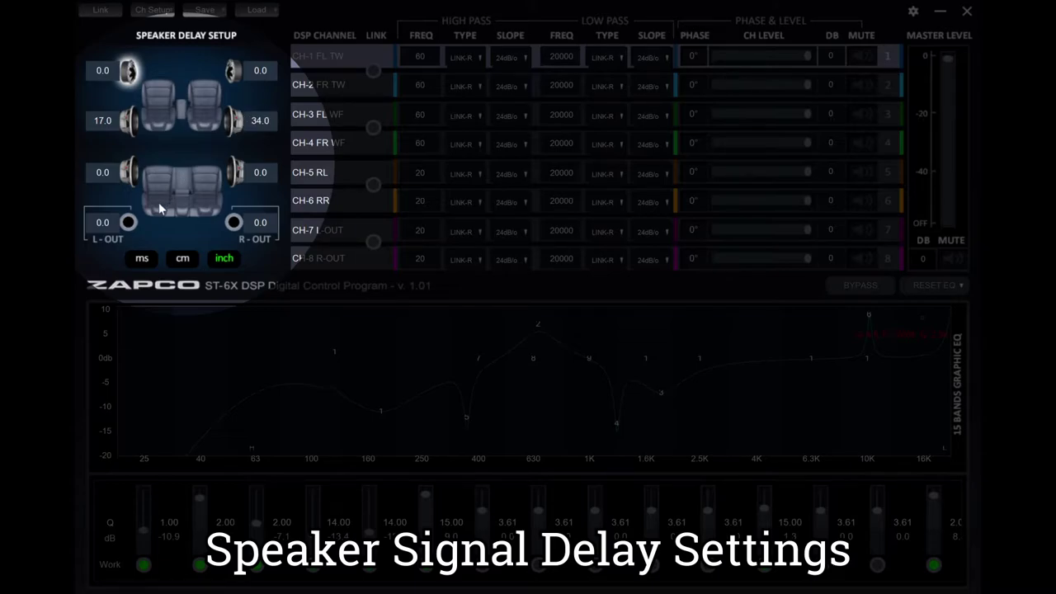
pyautogui.click(142, 258)
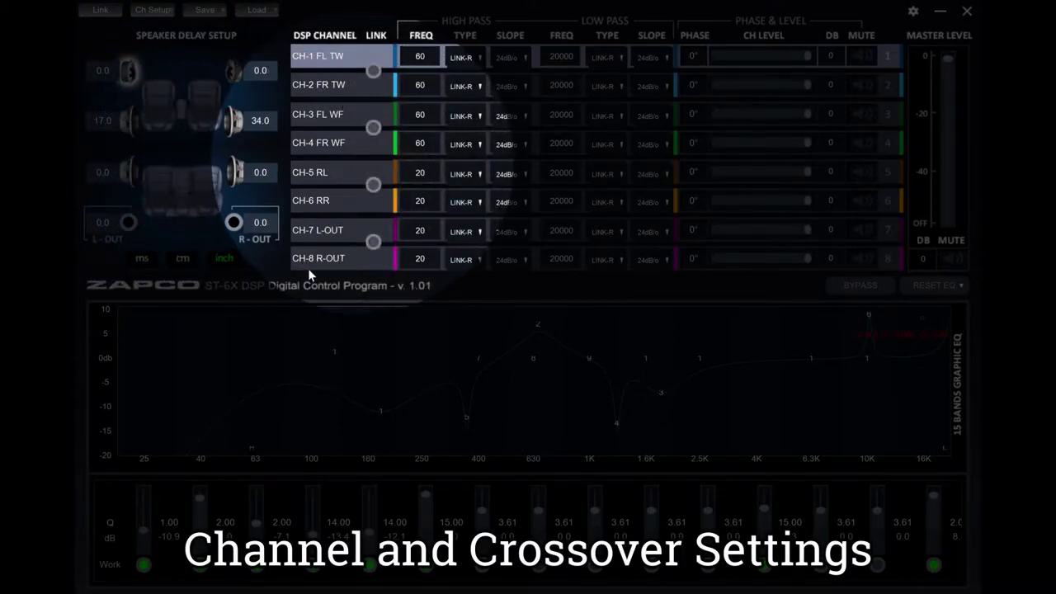
# - Link front tweeters CH-1 and CH-2 and set their high-pass frequency to 300 Hz
pyautogui.click(373, 70)
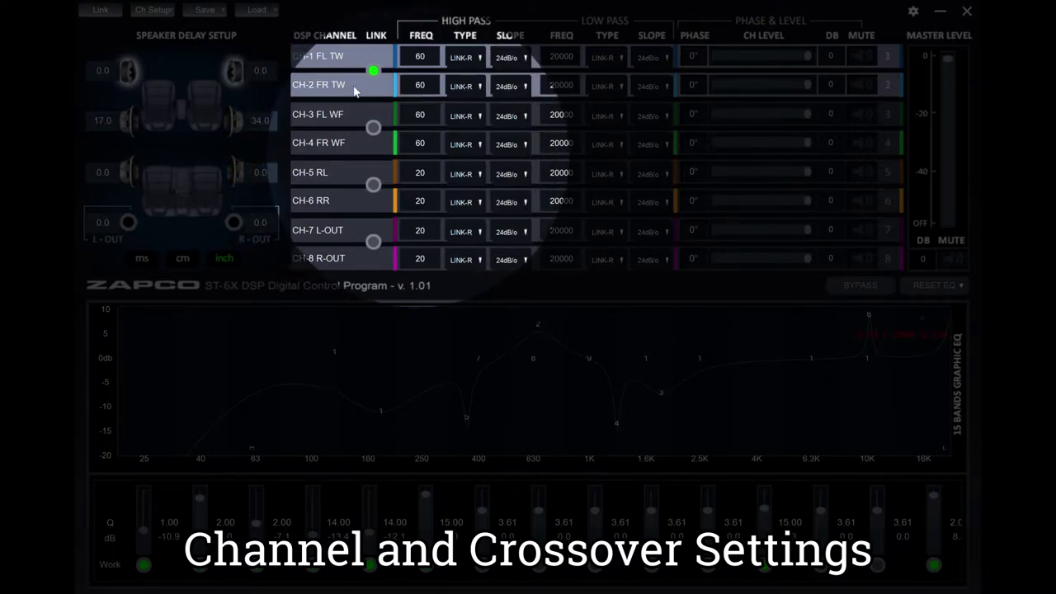
pyautogui.click(375, 129)
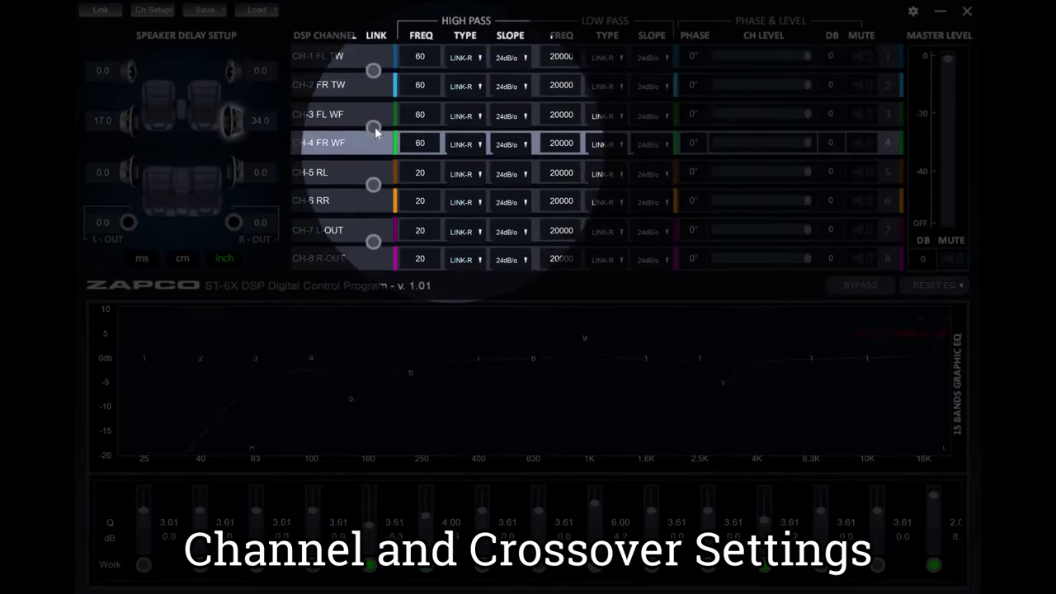
pyautogui.click(373, 71)
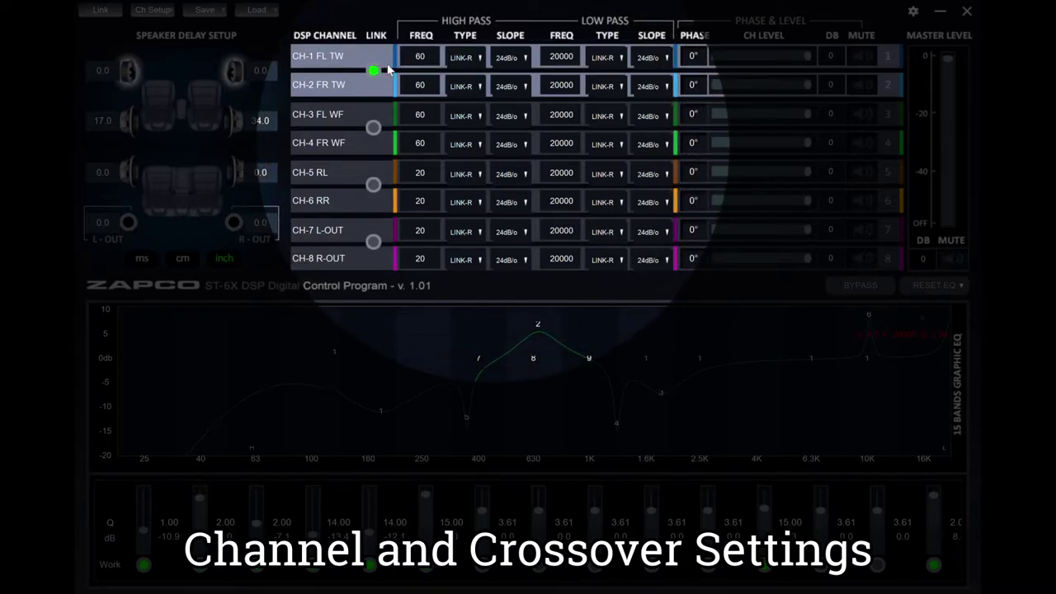
pyautogui.click(430, 57)
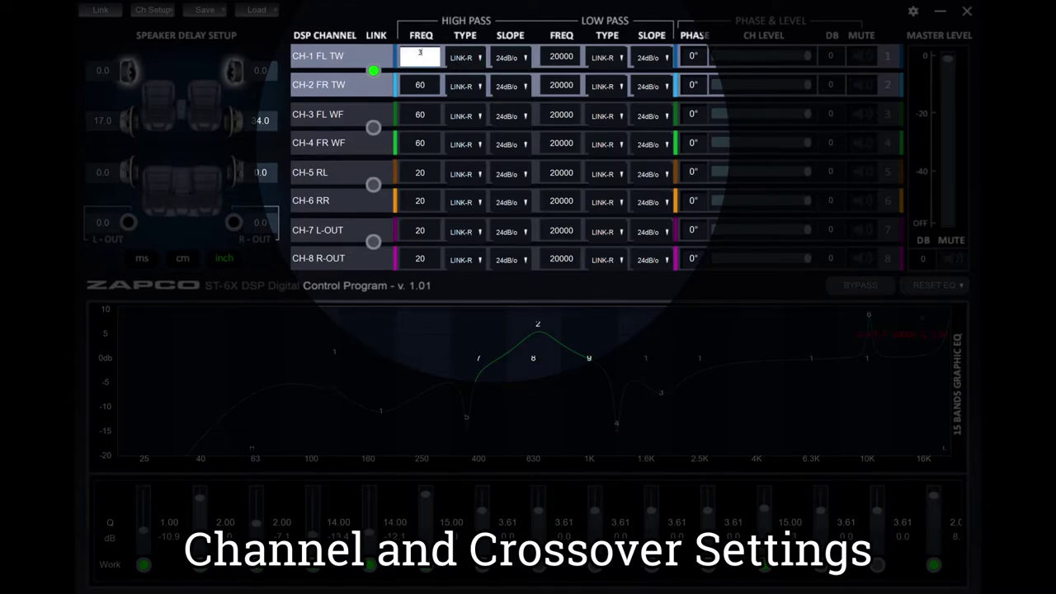
pyautogui.write('300')
pyautogui.press('Return')
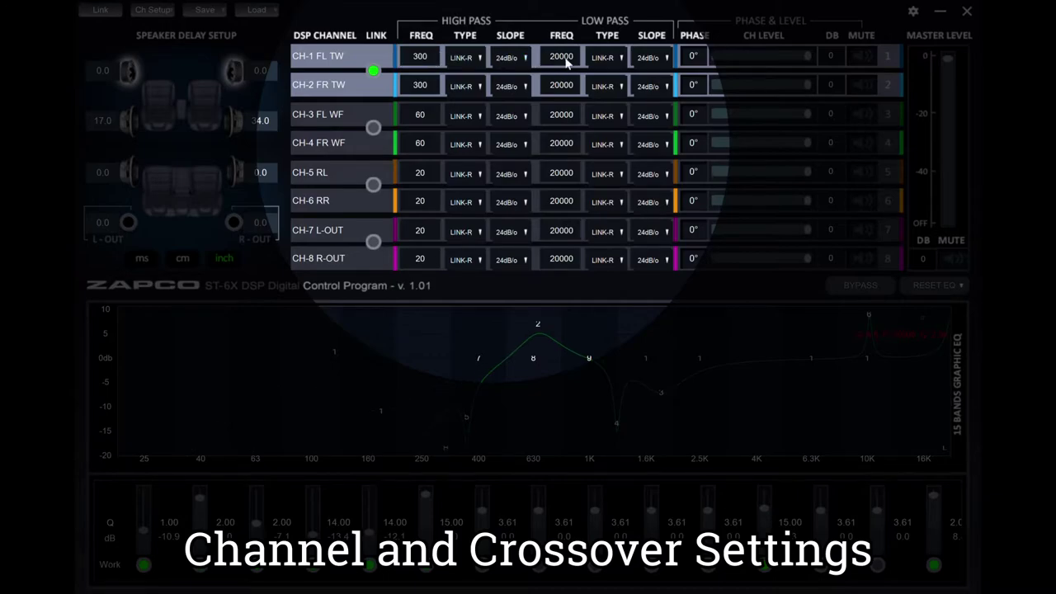
pyautogui.click(374, 128)
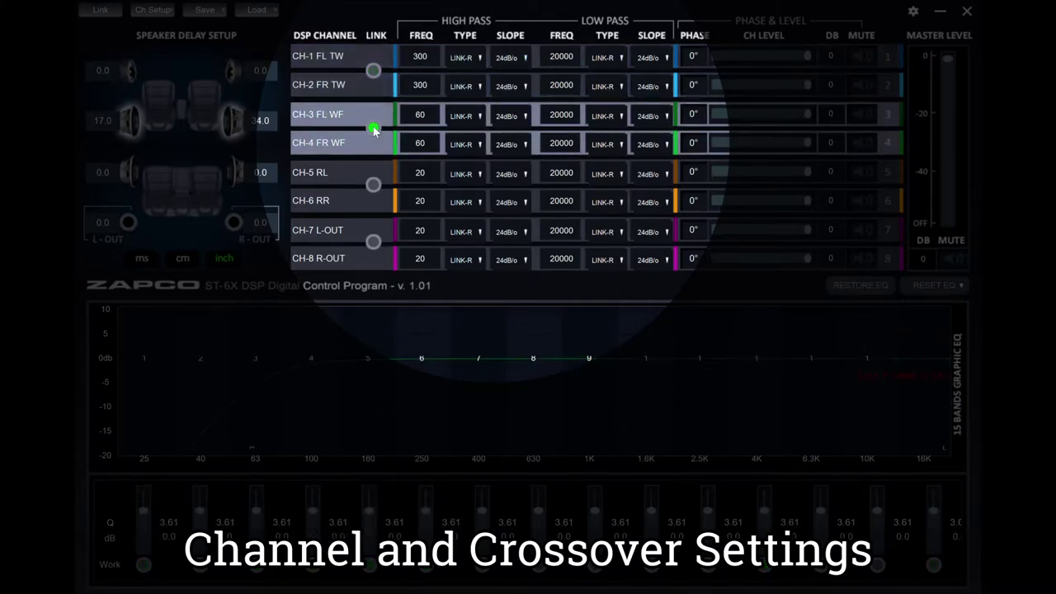
# - Set the front woofer CH-3/CH-4 low-pass frequency to 300 Hz
pyautogui.click(427, 118)
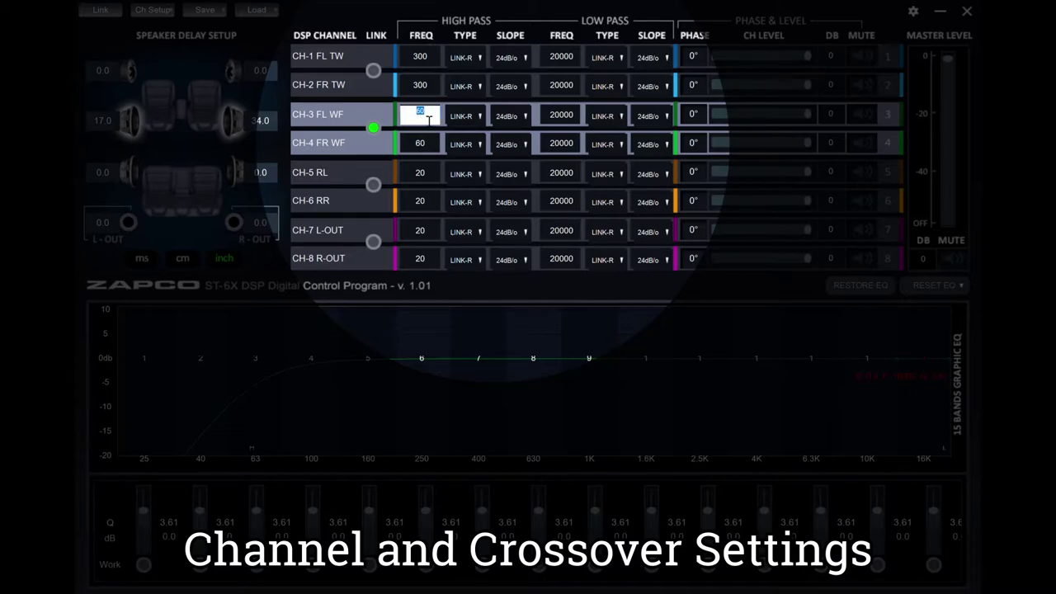
pyautogui.click(553, 119)
pyautogui.write('3')
pyautogui.press('Return')
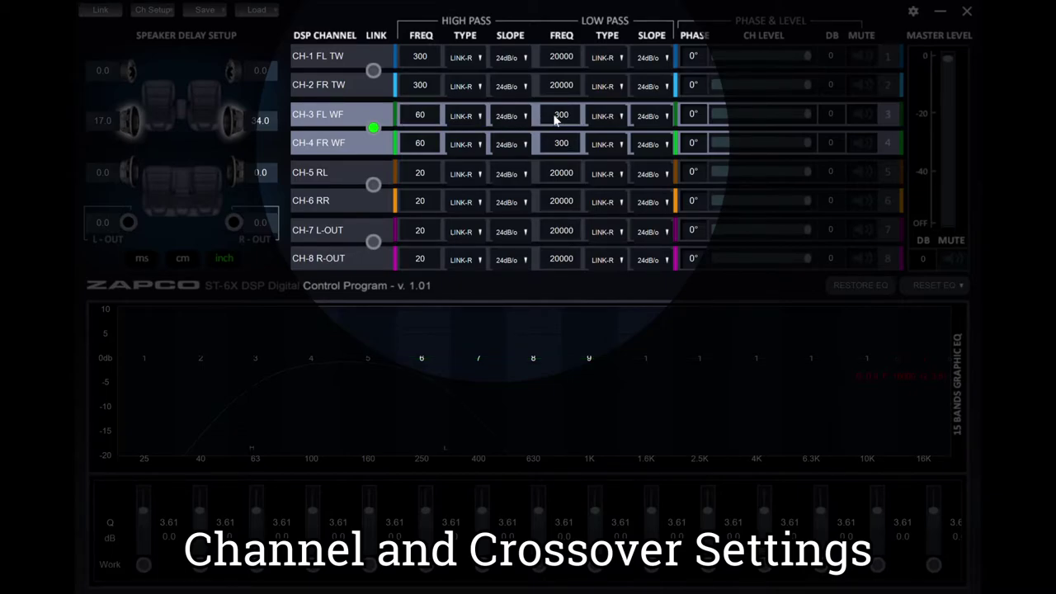
# - Link rear channels CH-5 and CH-6 and confirm CH-5's high-pass frequency
pyautogui.click(343, 171)
pyautogui.click(373, 185)
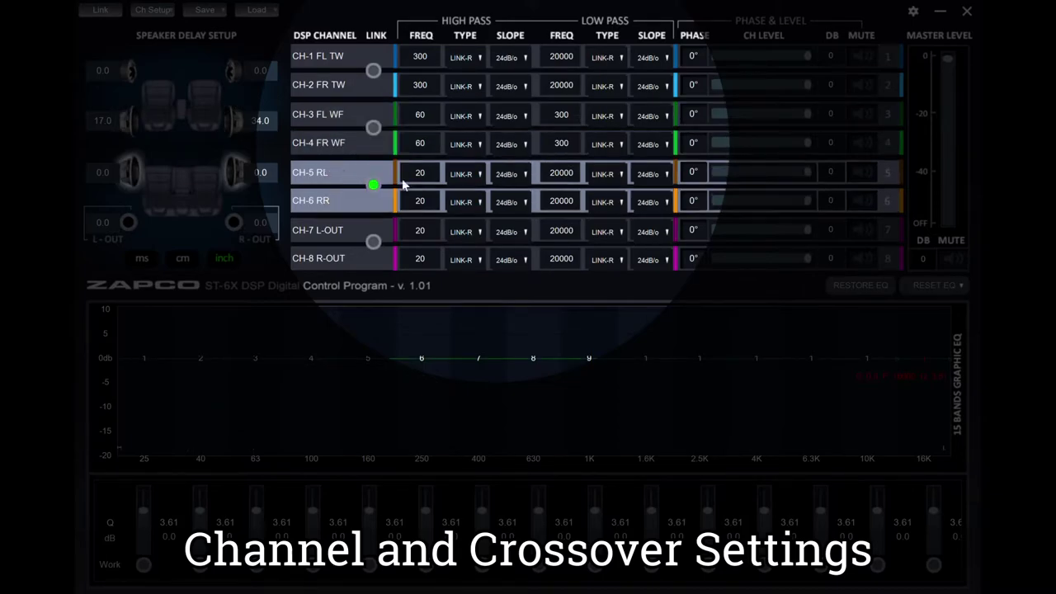
pyautogui.click(434, 176)
pyautogui.press('Return')
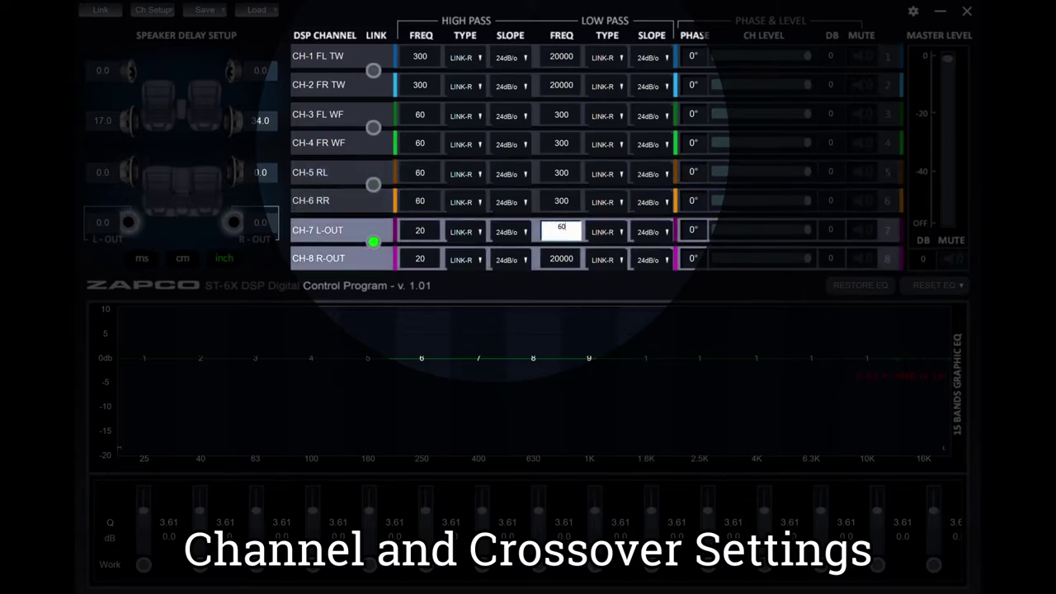
pyautogui.press('Return')
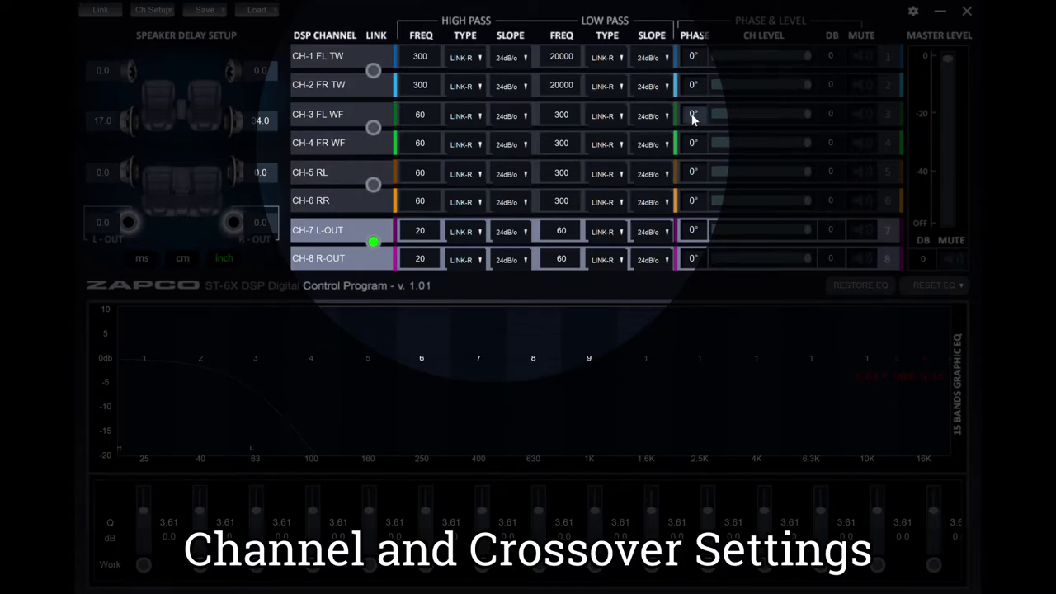
# - Flip CH-7 phase to 180° and back, then lower CH-3's level to -12.5 dB
pyautogui.click(694, 230)
pyautogui.click(694, 230)
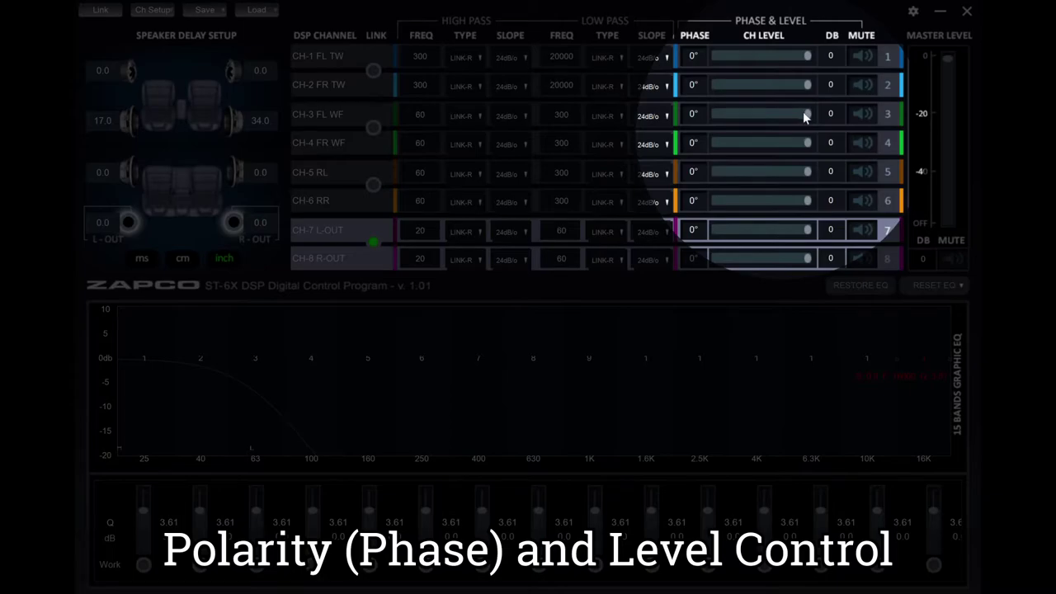
pyautogui.moveTo(807, 113); pyautogui.dragTo(788, 116)
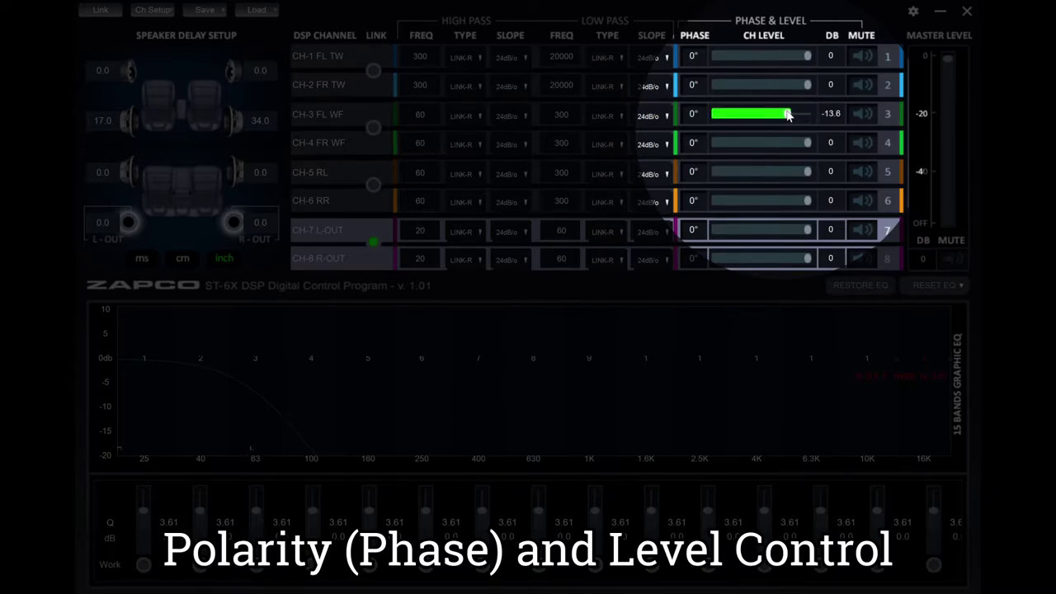
pyautogui.click(835, 113)
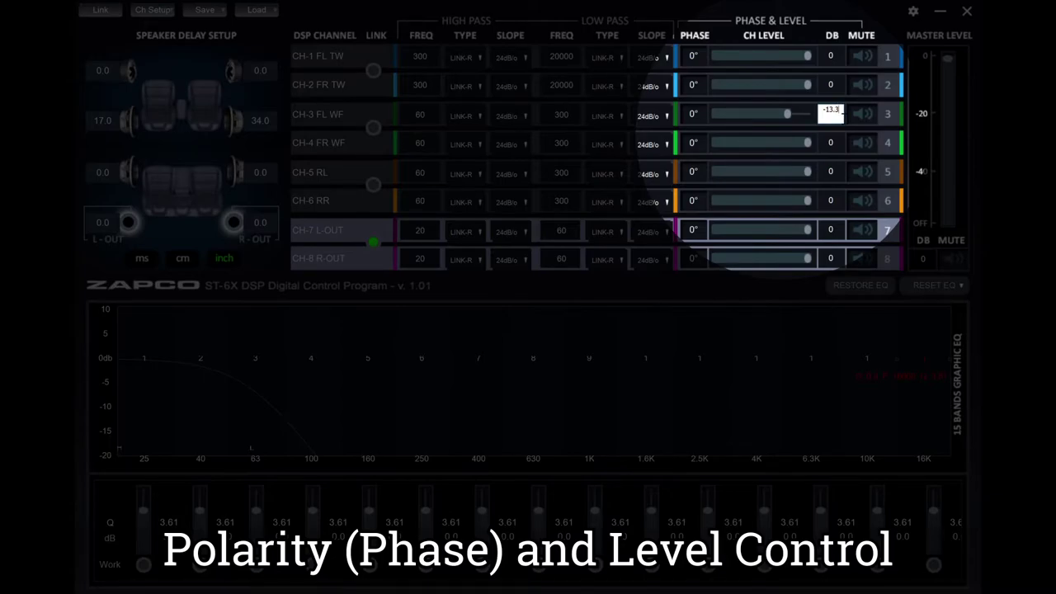
pyautogui.moveTo(841, 113); pyautogui.dragTo(822, 117)
pyautogui.write('-')
pyautogui.click(858, 115)
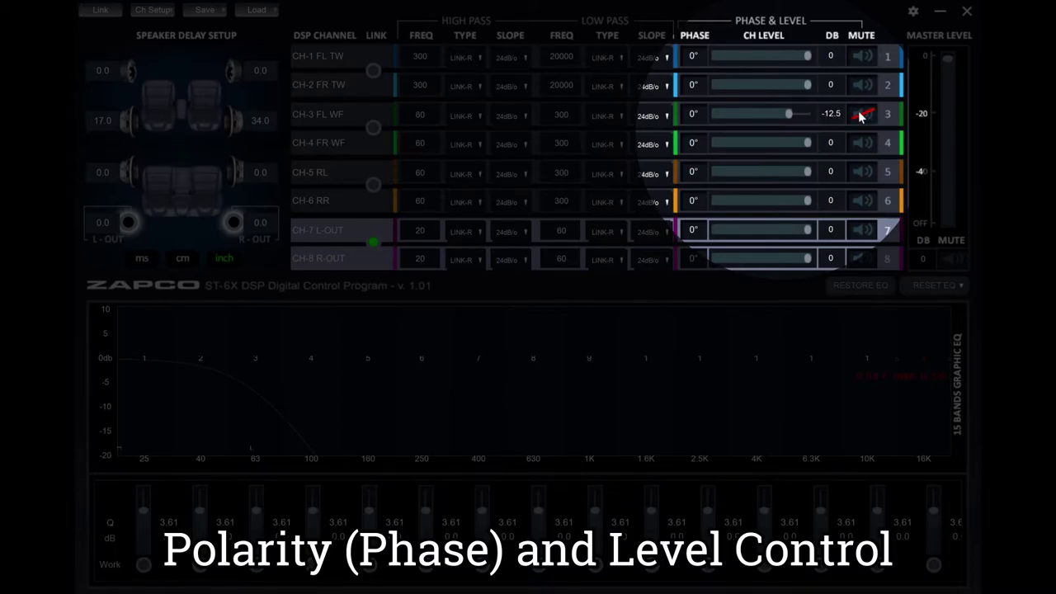
pyautogui.click(861, 115)
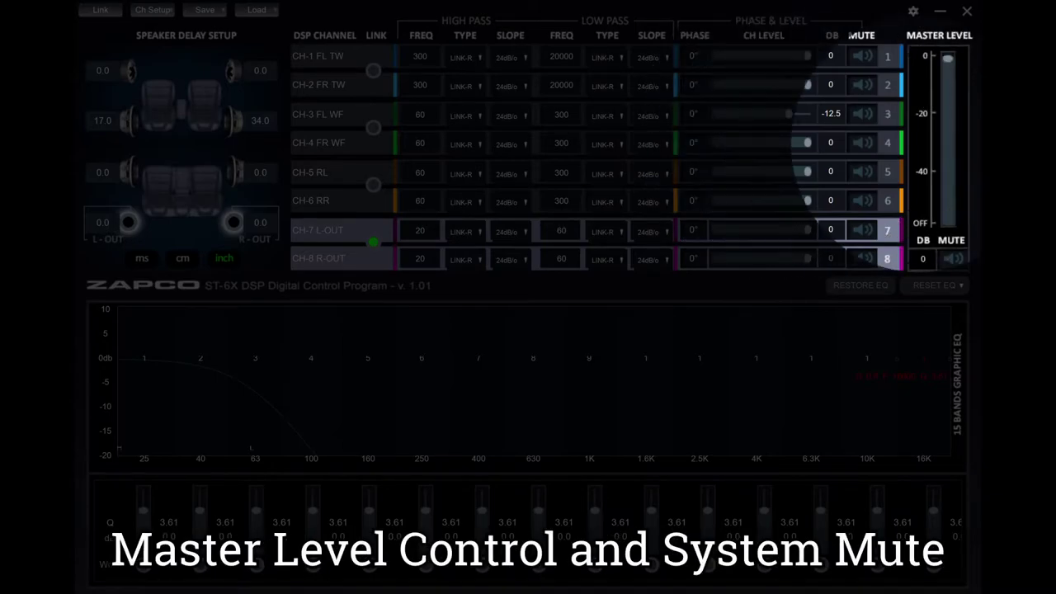
# - Keep the master level at 0 dB and select EQ band 1 on the CH-1 FL TW curve
pyautogui.moveTo(949, 66); pyautogui.dragTo(954, 137)
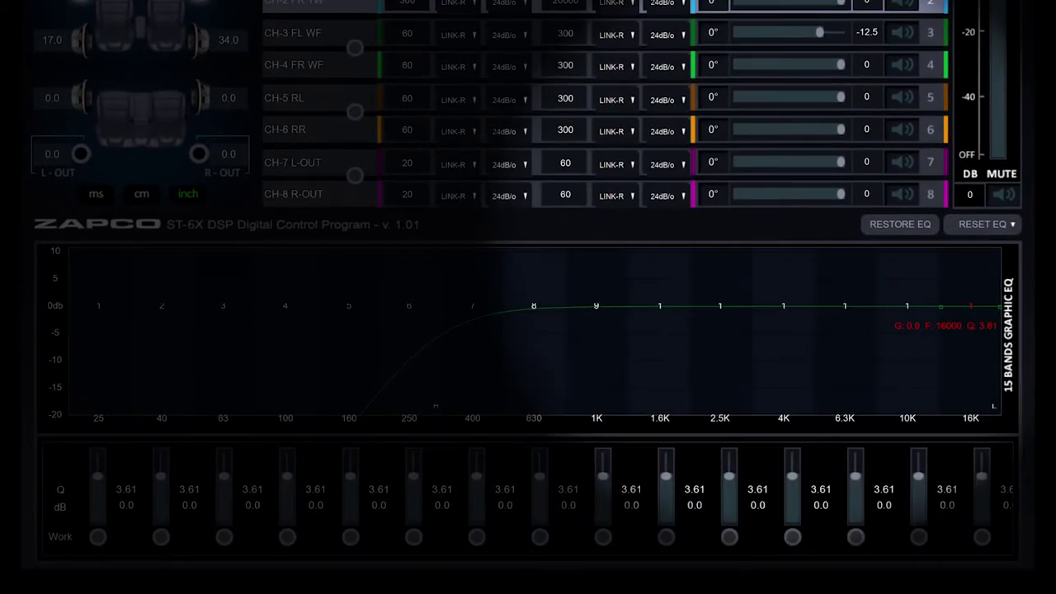
pyautogui.click(94, 299)
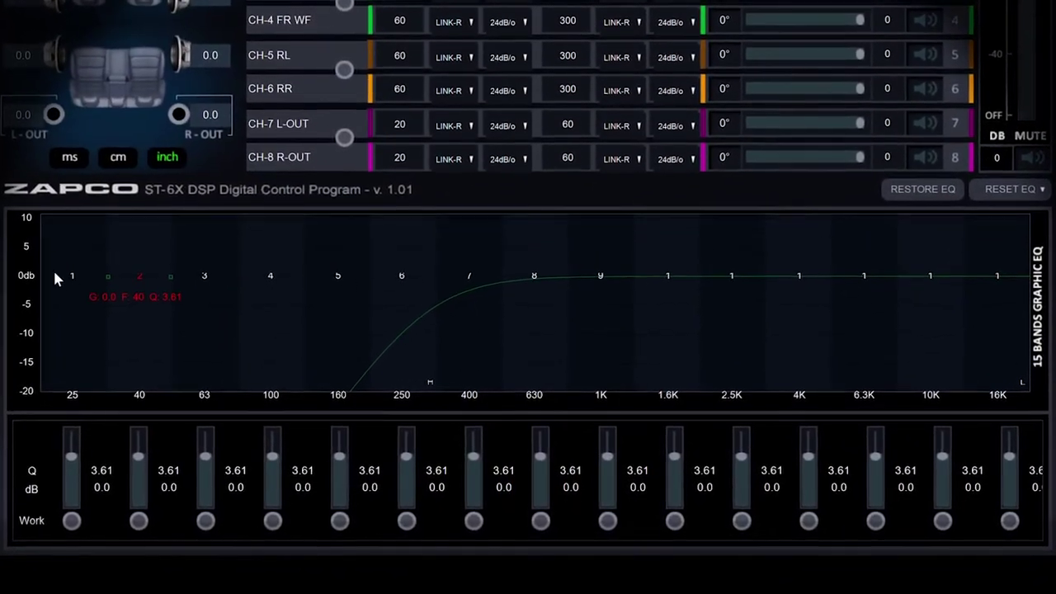
# - Shape EQ band 1 into a -11.5 dB cut at 889 Hz with Q 4.70
pyautogui.moveTo(60, 266); pyautogui.dragTo(614, 334)
pyautogui.scroll(5, 614, 345)
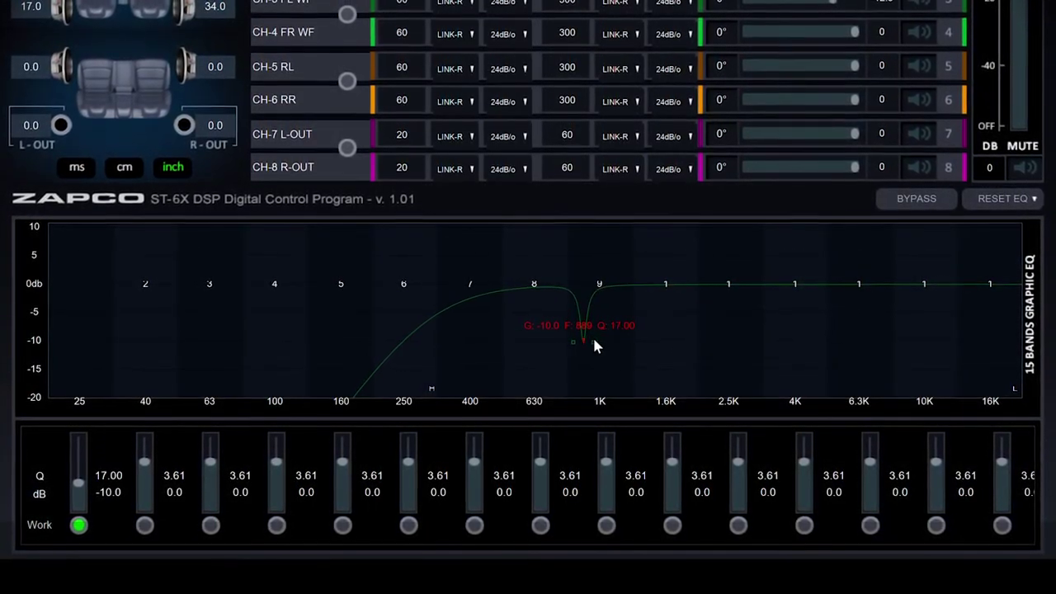
pyautogui.scroll(-5, 610, 341)
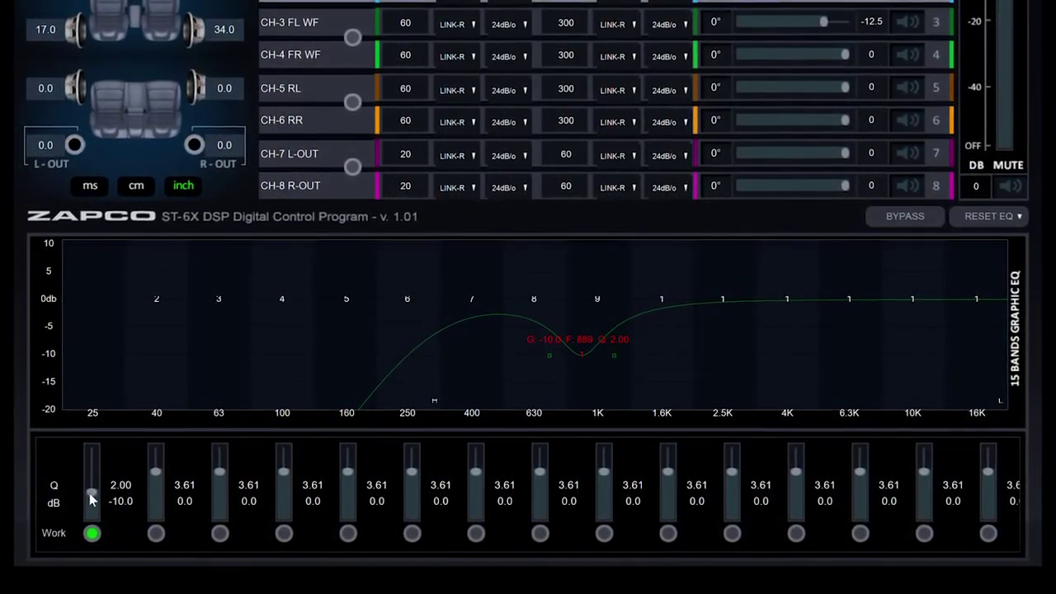
pyautogui.moveTo(94, 496)
pyautogui.mouseDown()
pyautogui.moveTo(95, 457)
pyautogui.moveTo(102, 500)
pyautogui.mouseUp()
pyautogui.click(131, 493)
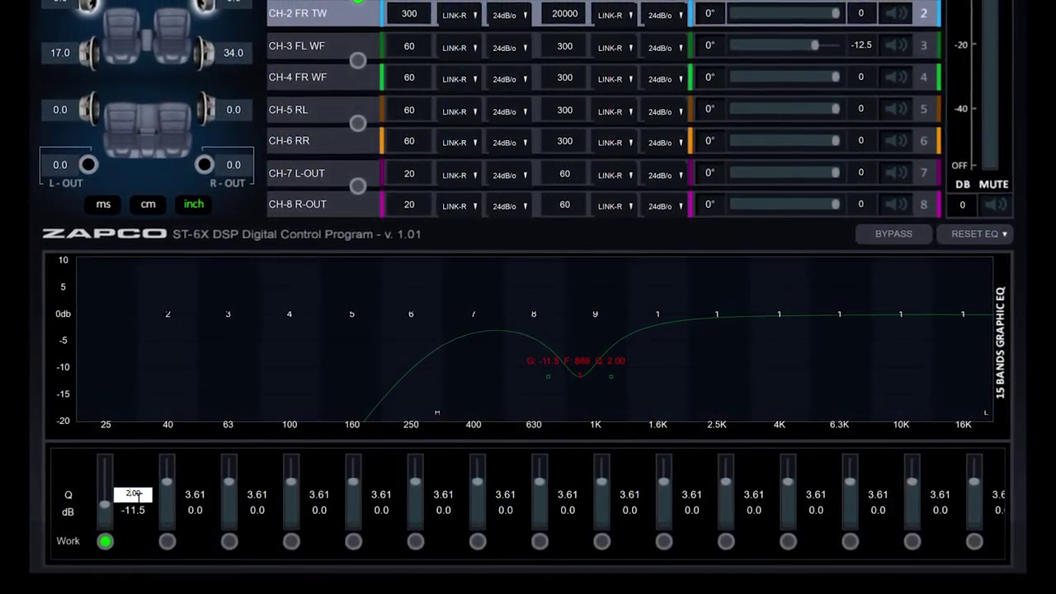
pyautogui.write('4')
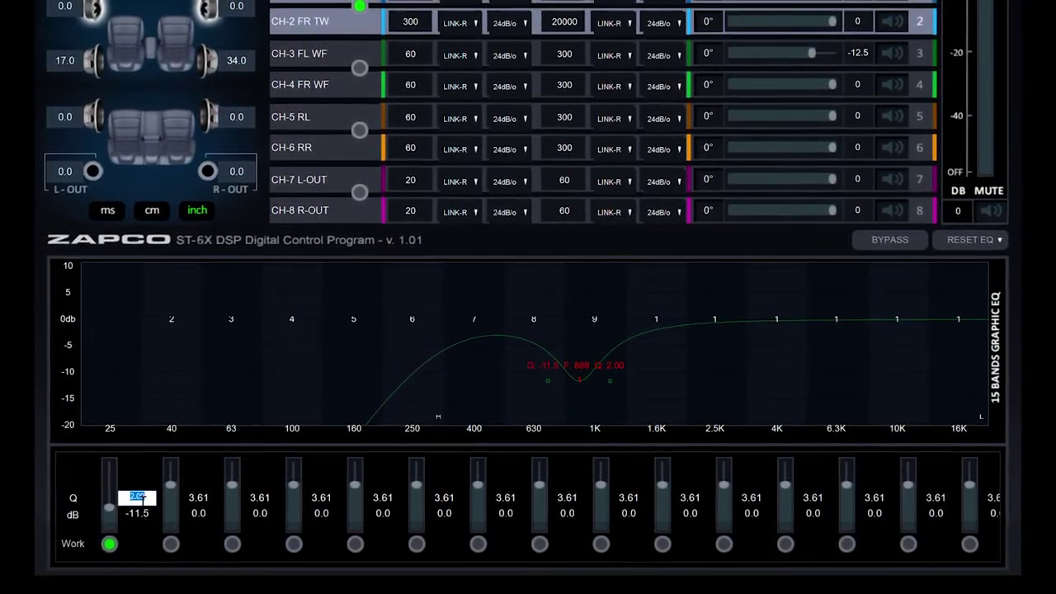
pyautogui.write('.7')
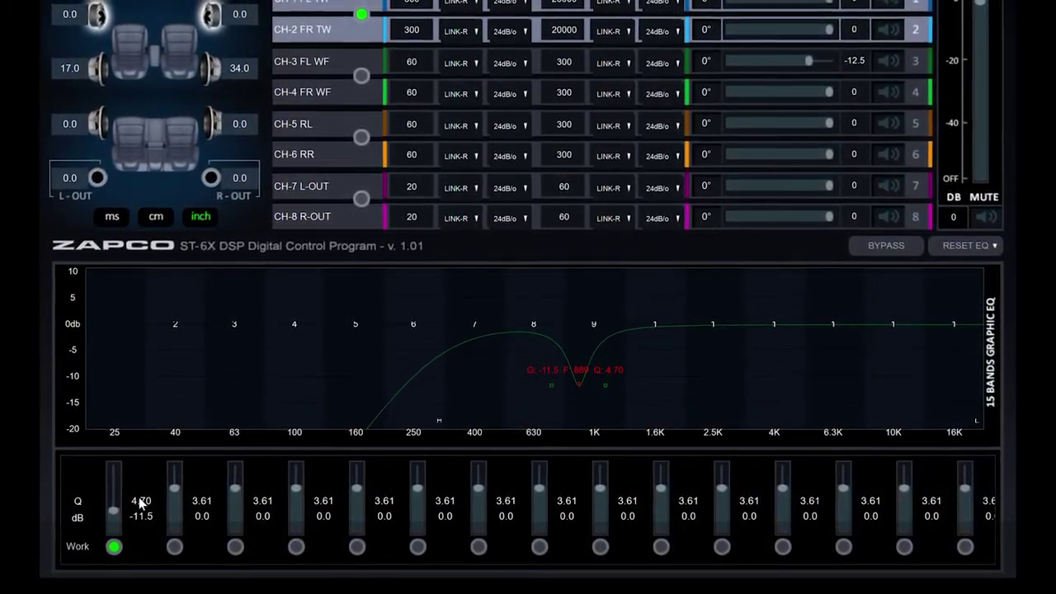
pyautogui.press('Return')
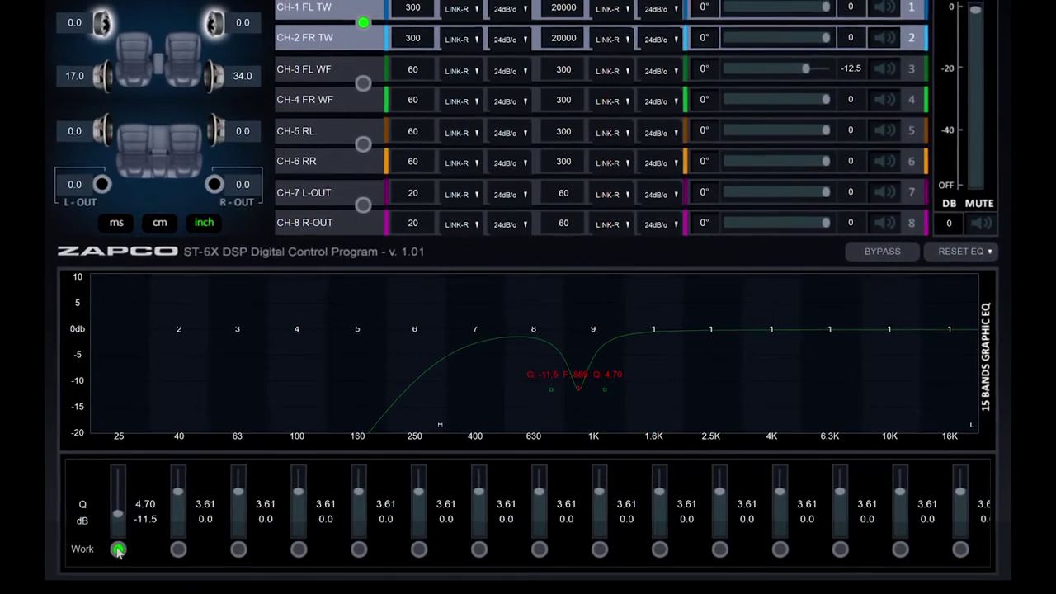
pyautogui.click(115, 547)
# - Raise EQ band 6 to +8.5 dB near 6.3 kHz, toggling bands 1 and 6 to compare
pyautogui.click(120, 552)
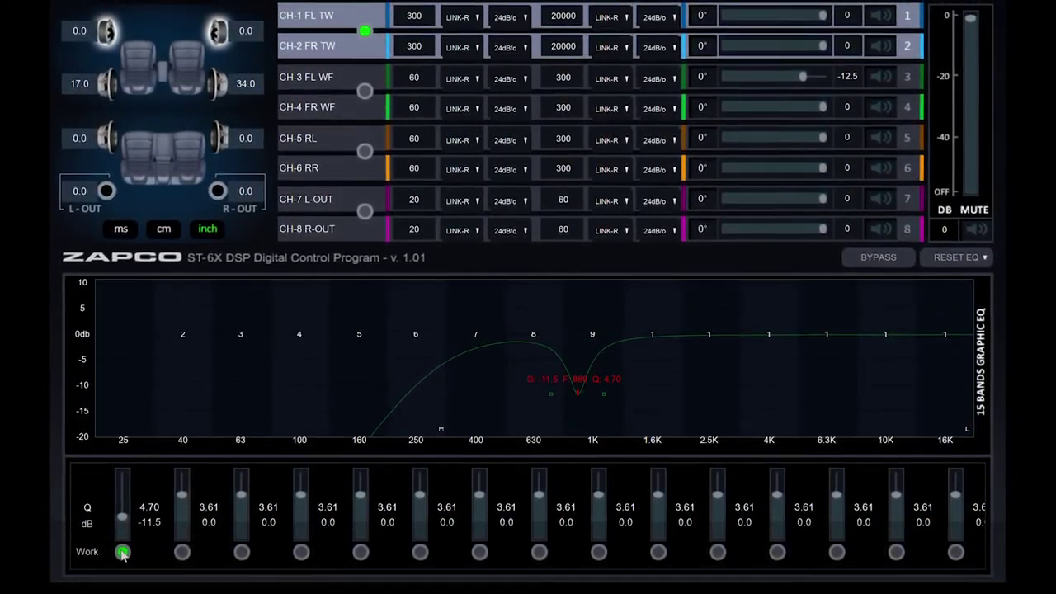
pyautogui.click(120, 551)
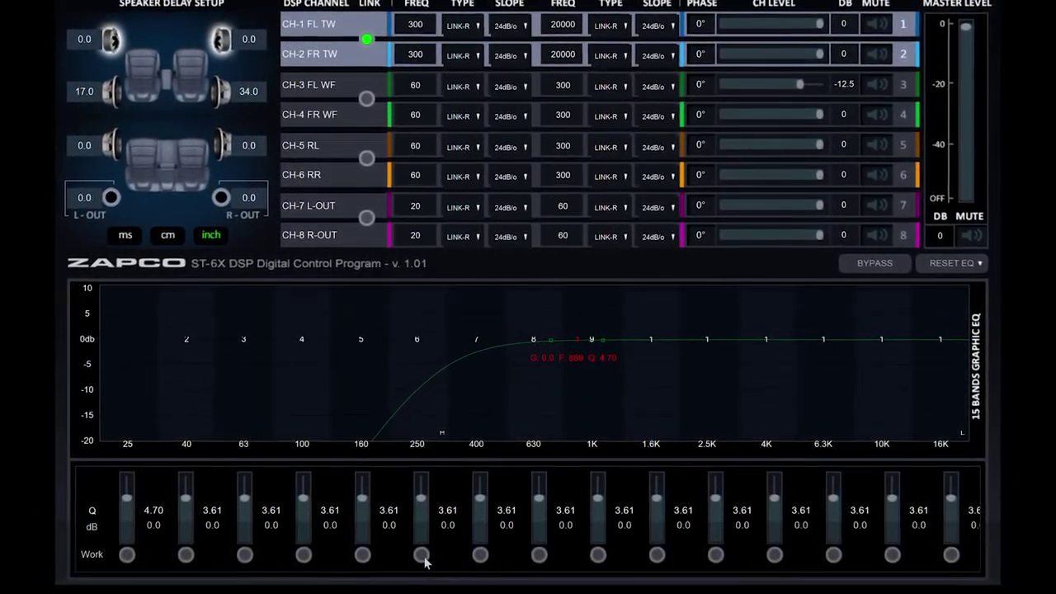
pyautogui.click(423, 558)
pyautogui.moveTo(417, 341); pyautogui.dragTo(825, 306)
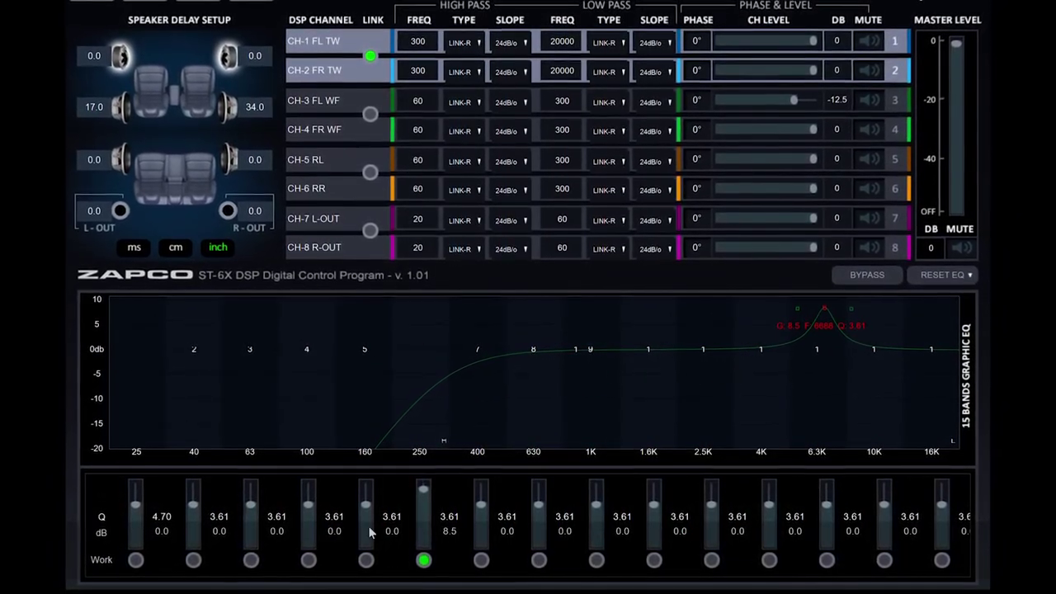
pyautogui.click(137, 560)
pyautogui.click(426, 564)
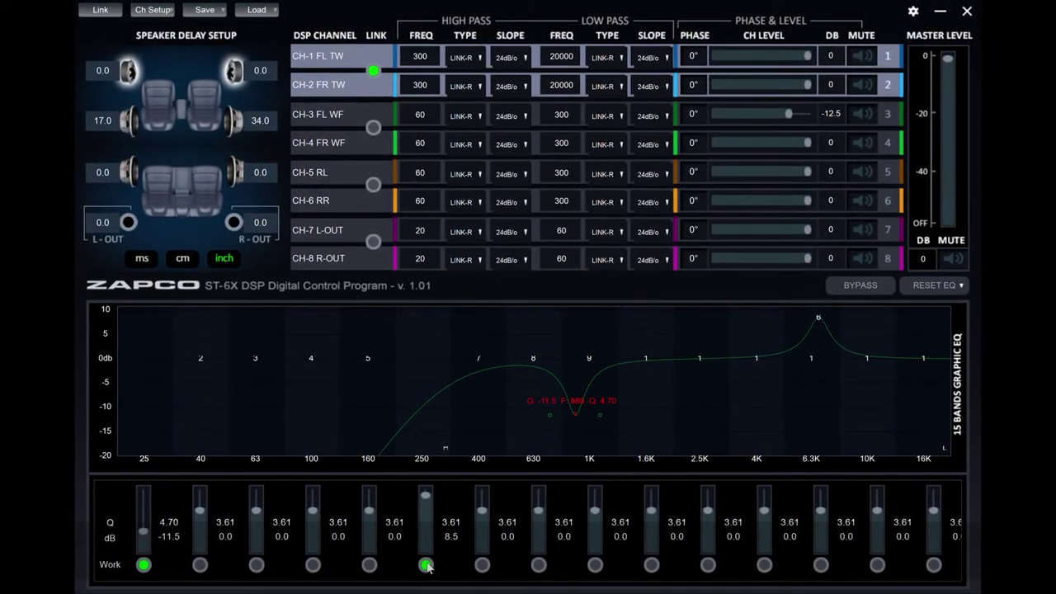
pyautogui.click(425, 564)
# - Compare with EQ bypassed, unlink CH-1/CH-2, and cut CH-2 FR TW's 2.5K band to -11 dB
pyautogui.click(866, 288)
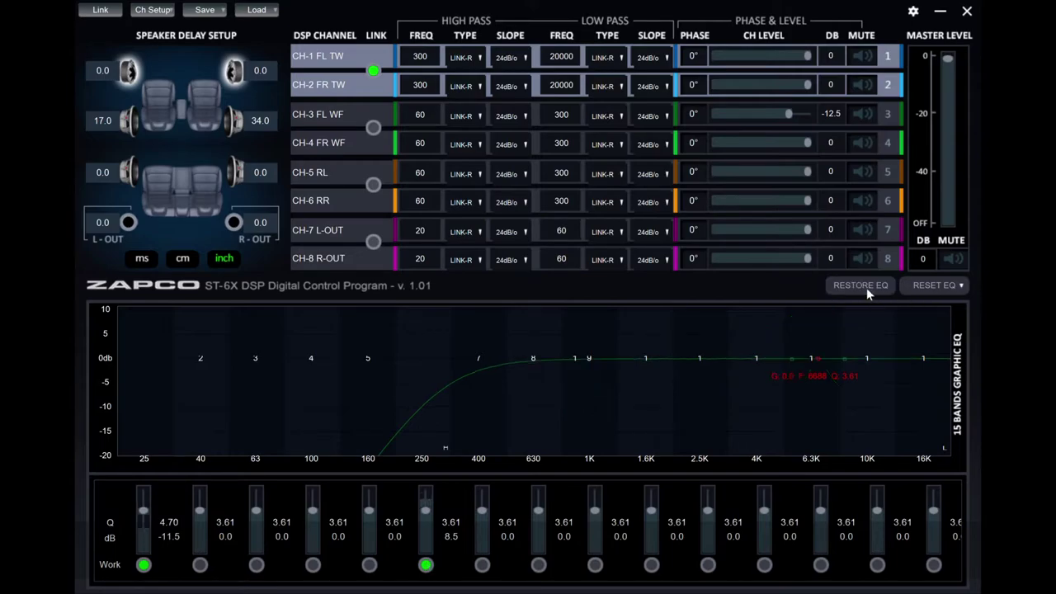
pyautogui.click(867, 287)
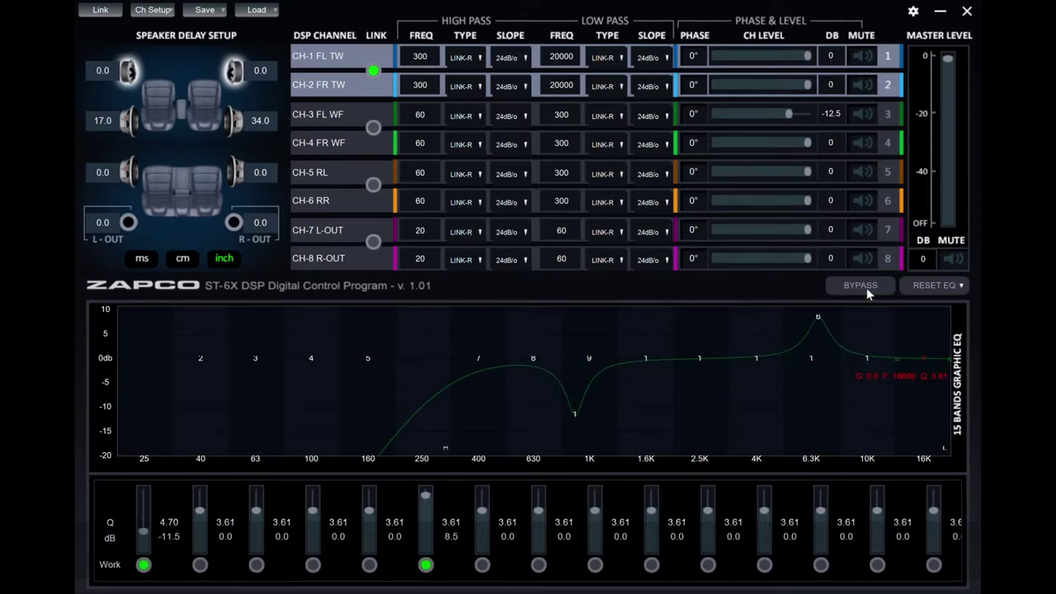
pyautogui.click(866, 287)
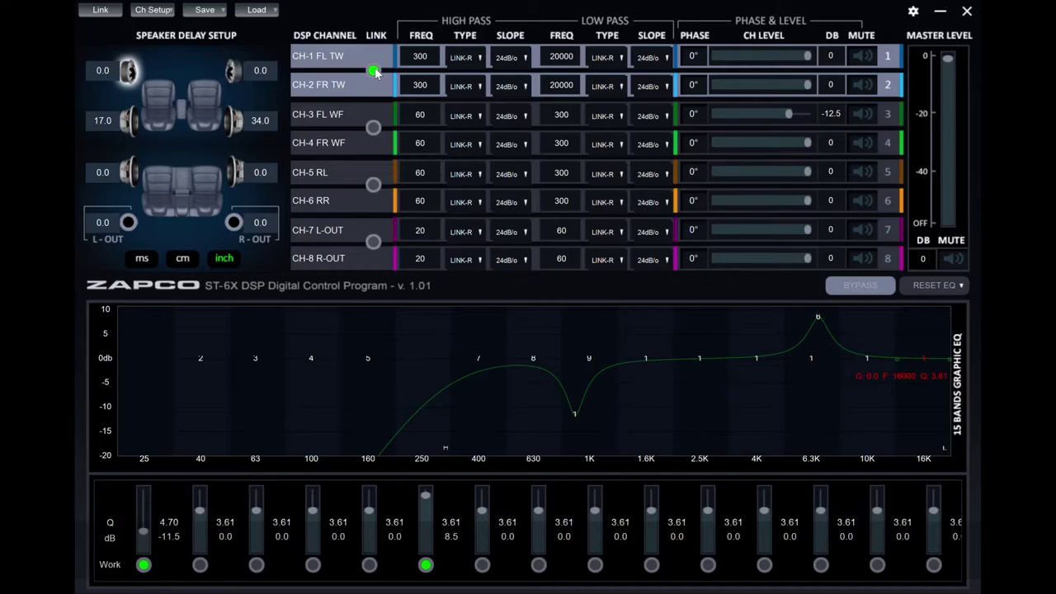
pyautogui.click(334, 89)
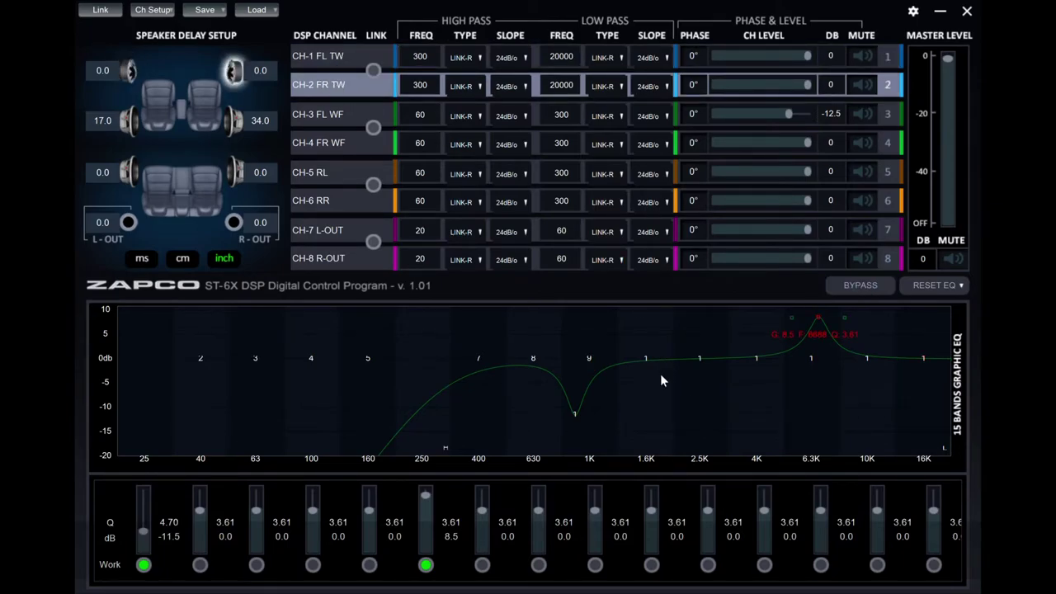
pyautogui.moveTo(699, 357); pyautogui.dragTo(701, 411)
# - Compare the CH-1 FL TW and CH-2 FR TW curves, toggling the link, and leave them linked
pyautogui.click(334, 63)
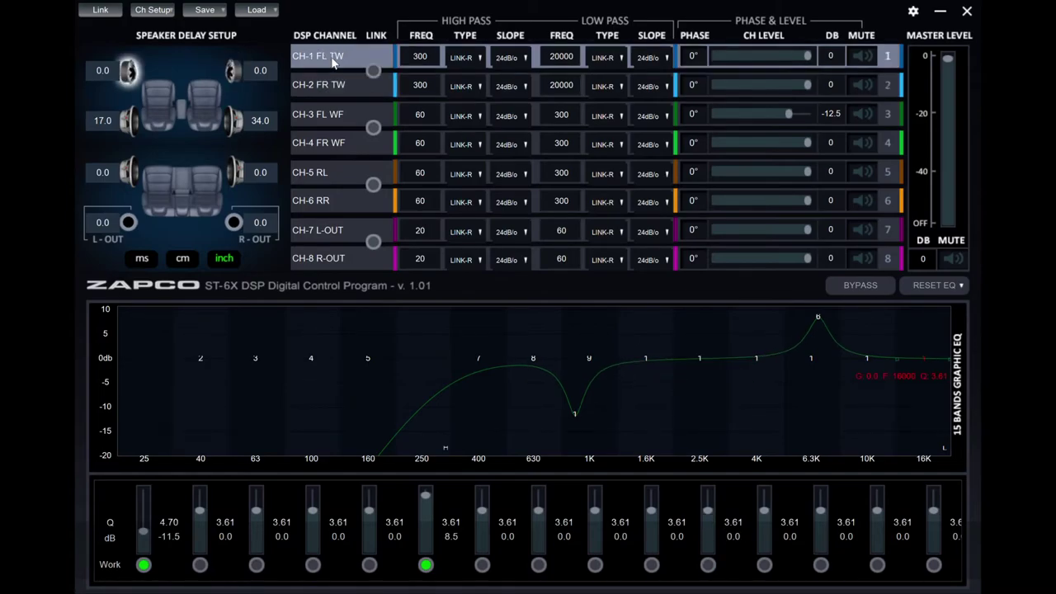
pyautogui.click(325, 88)
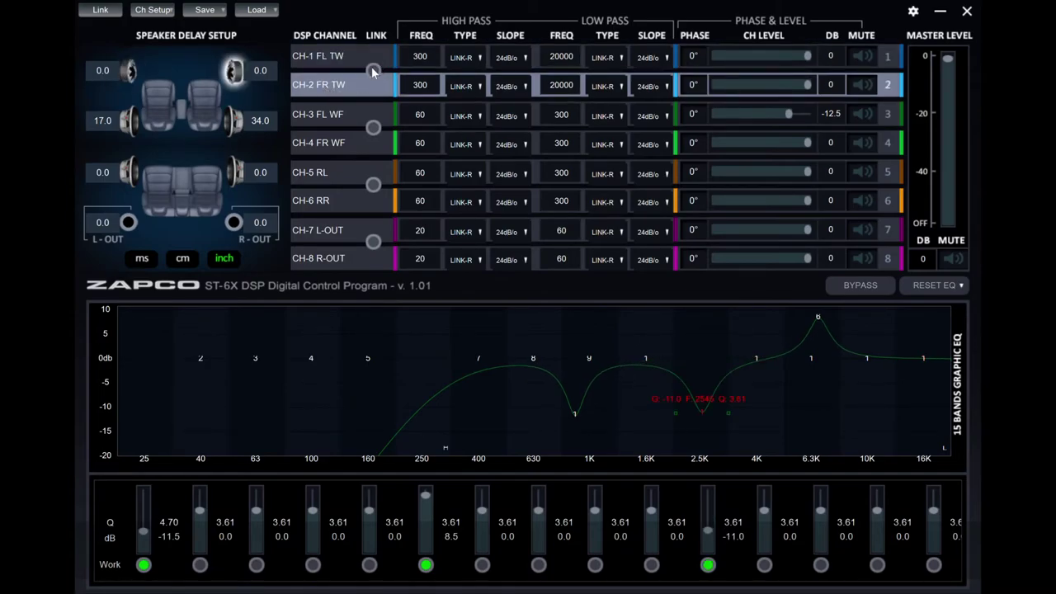
pyautogui.click(374, 71)
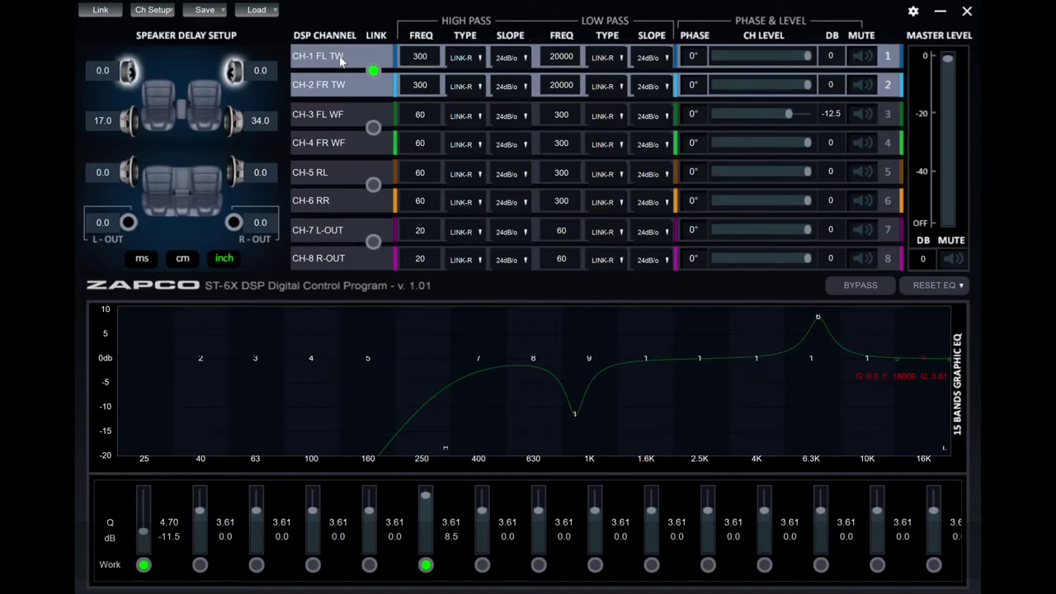
pyautogui.click(374, 71)
pyautogui.click(329, 63)
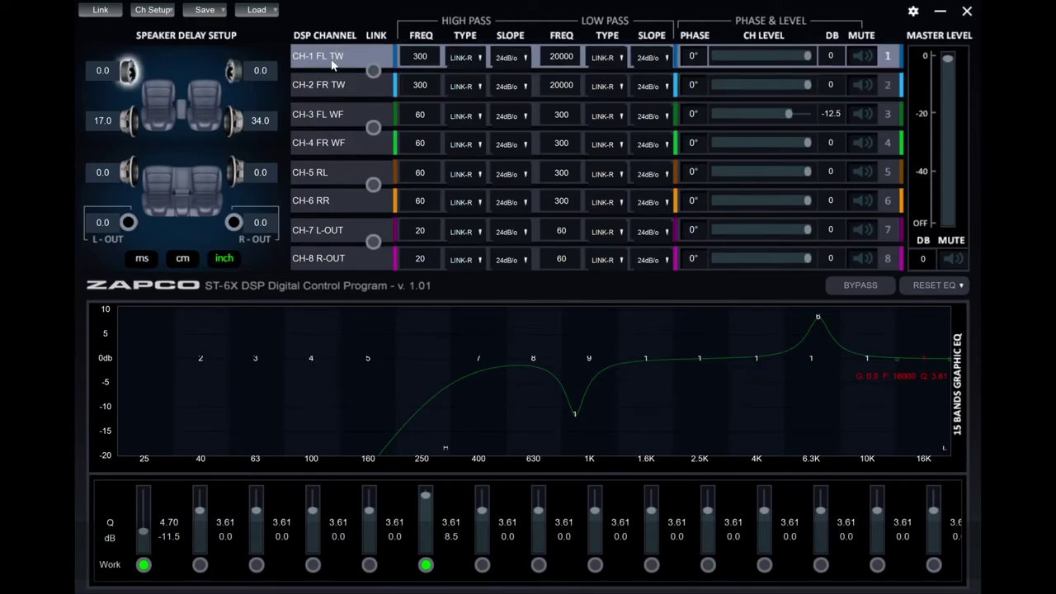
pyautogui.click(333, 80)
pyautogui.click(333, 71)
pyautogui.click(353, 89)
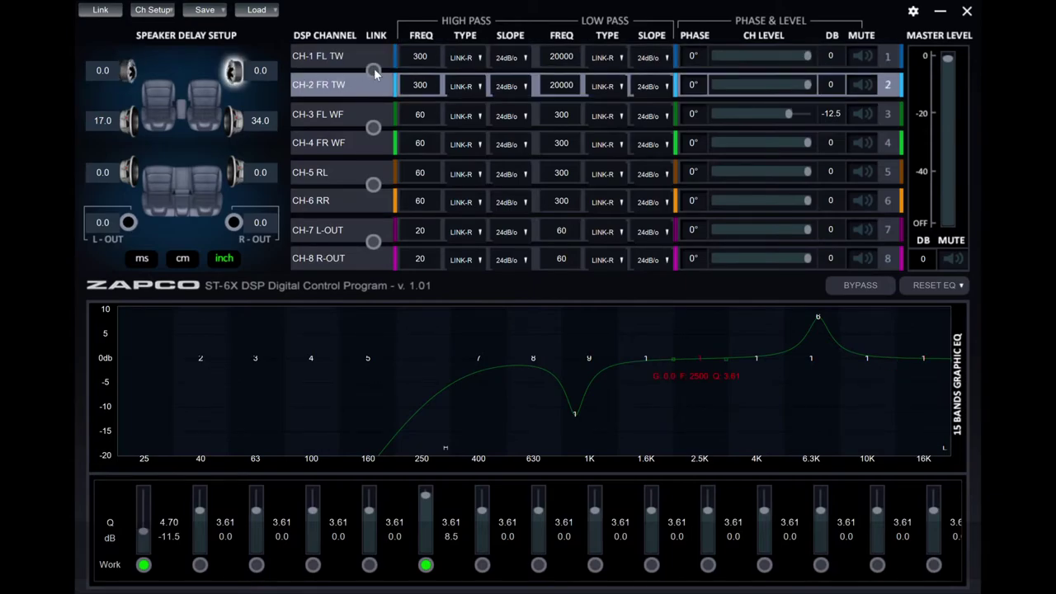
pyautogui.click(374, 71)
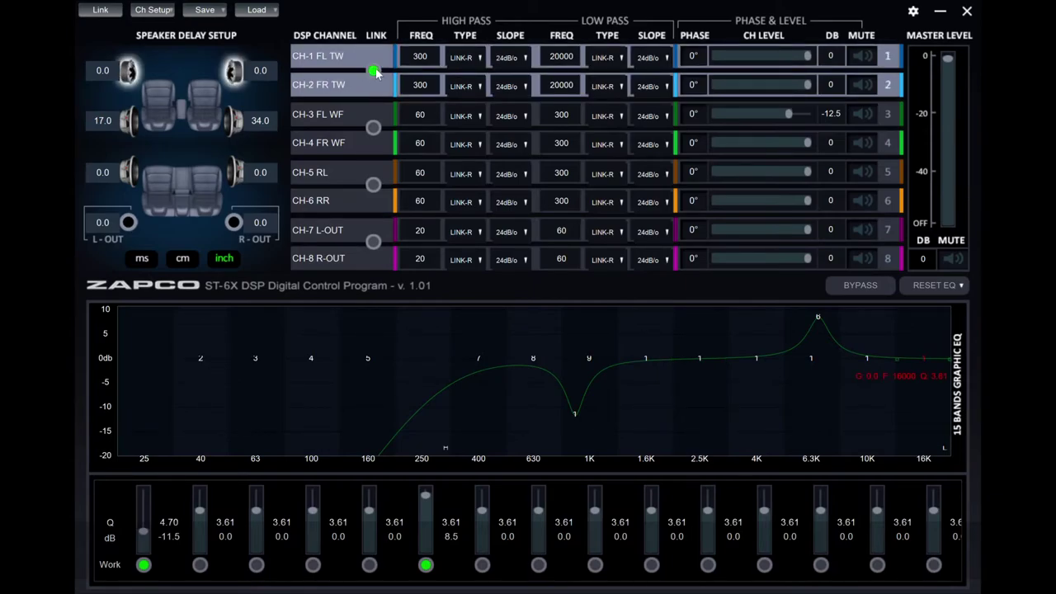
# - Cut the linked 2.5K band to about -12.6 dB, verify both tweeter curves, then relink
pyautogui.click(700, 358)
pyautogui.moveTo(700, 356); pyautogui.dragTo(712, 419)
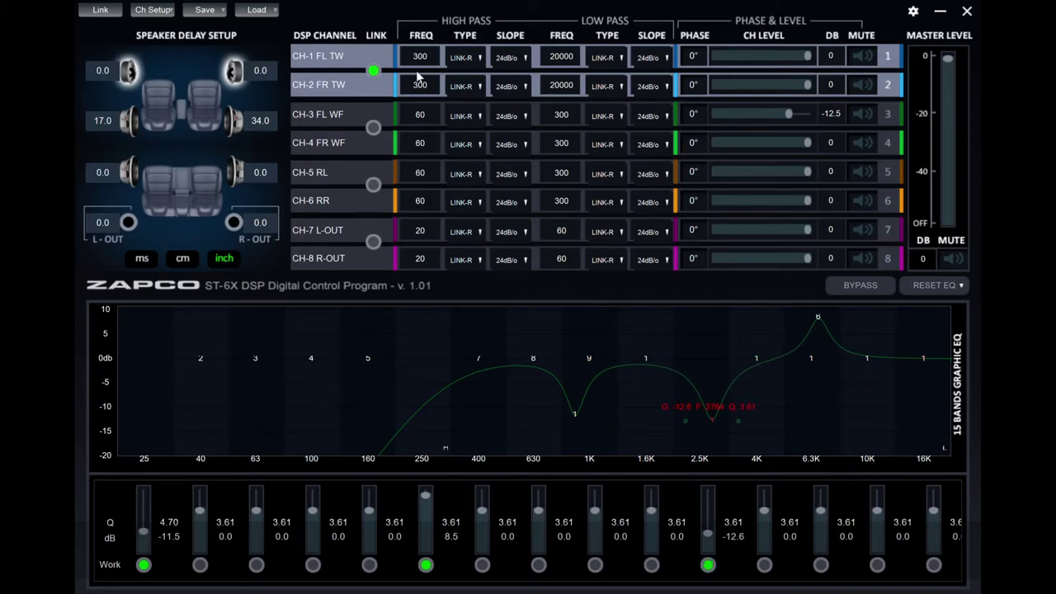
pyautogui.click(374, 71)
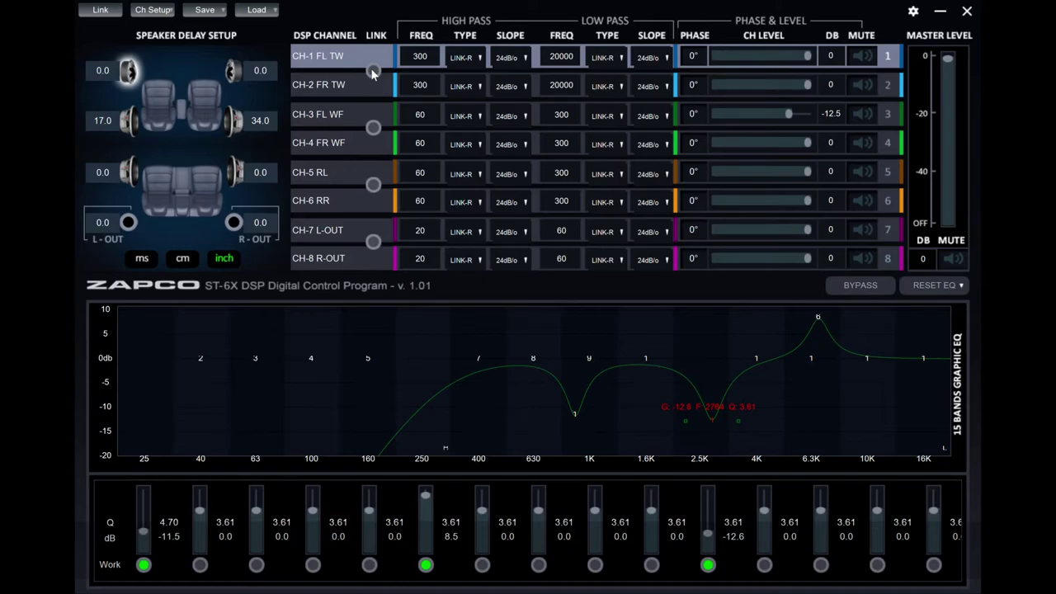
pyautogui.click(329, 89)
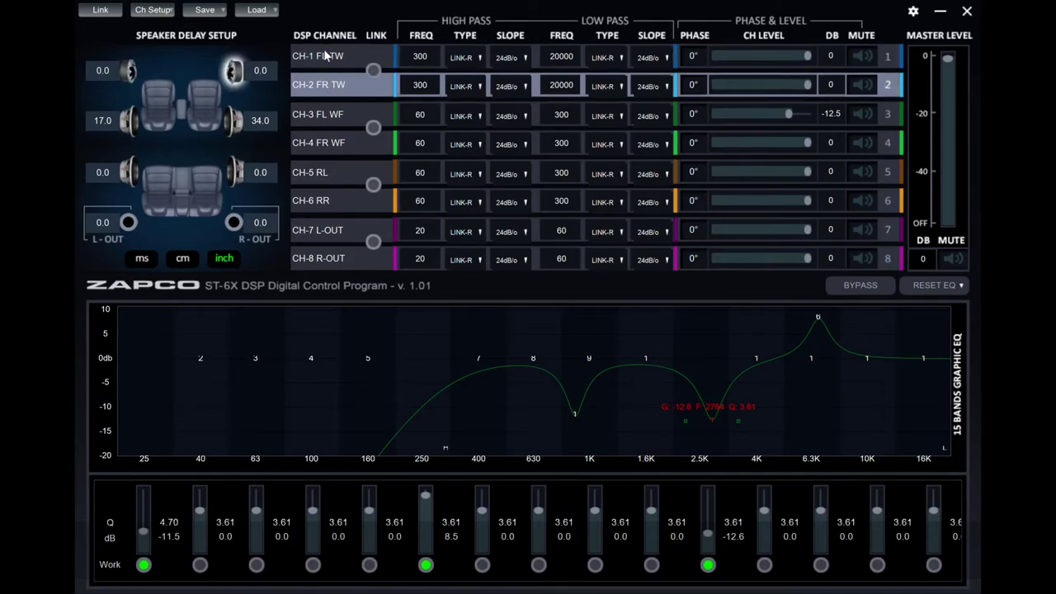
pyautogui.click(327, 55)
pyautogui.click(324, 75)
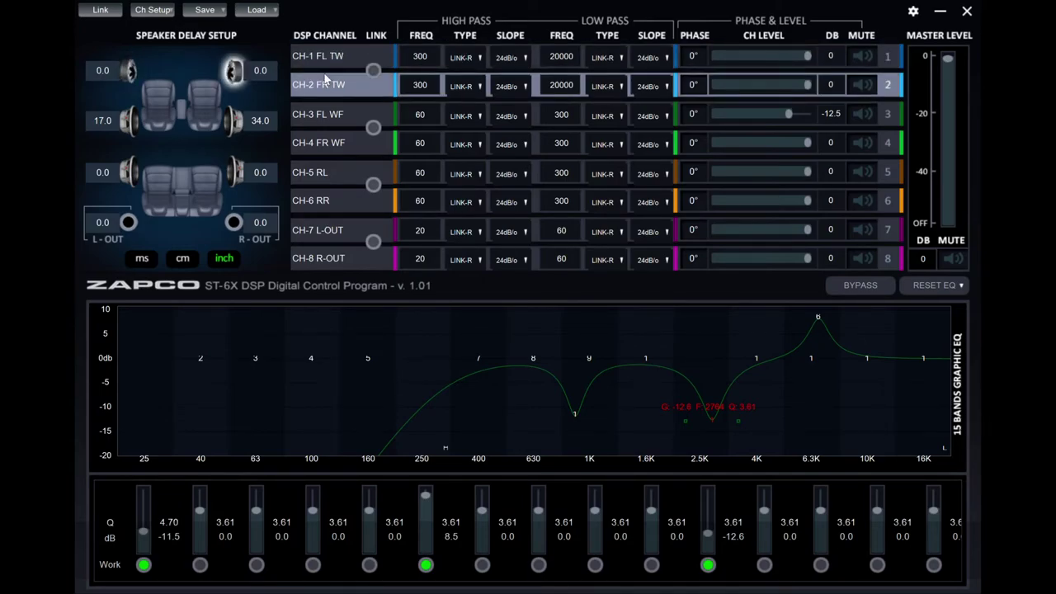
pyautogui.click(374, 71)
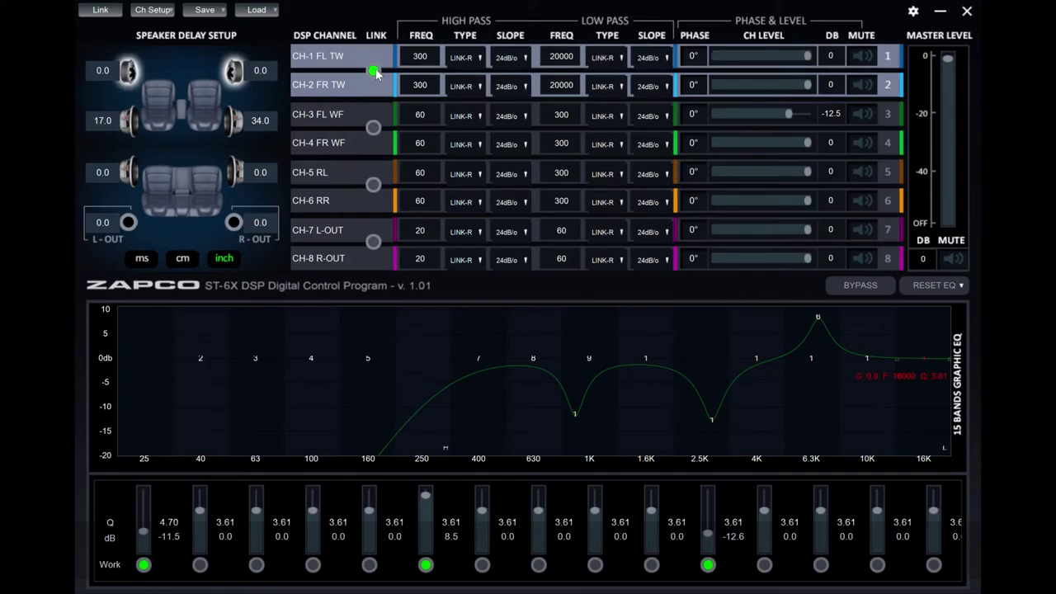
# - Cut the linked 1.6K band to -15.7 dB, then unlink and check both tweeter curves
pyautogui.moveTo(646, 358); pyautogui.dragTo(645, 436)
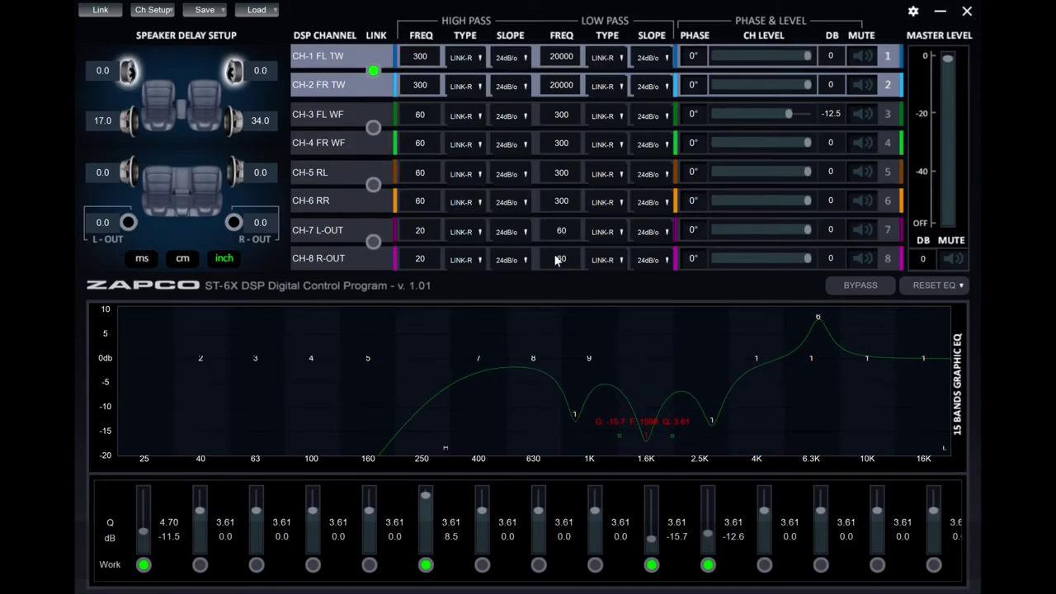
pyautogui.click(373, 73)
pyautogui.click(335, 84)
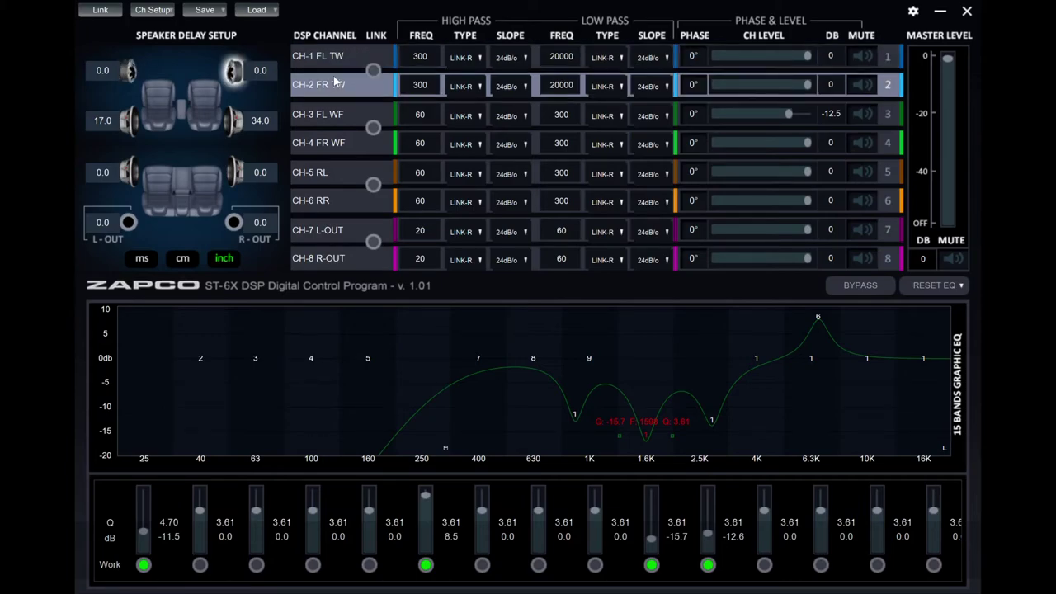
pyautogui.click(335, 57)
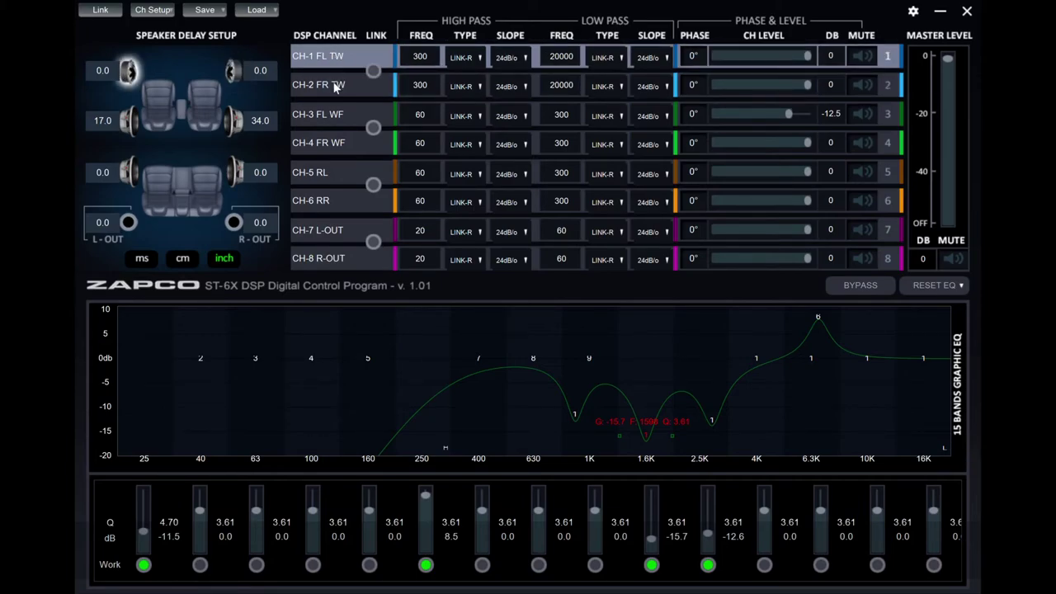
# - Cut band 8 on CH-2 to -10.1 dB near 374 Hz, compare with CH-1, then relink and unlink
pyautogui.click(336, 86)
pyautogui.moveTo(532, 357); pyautogui.dragTo(472, 412)
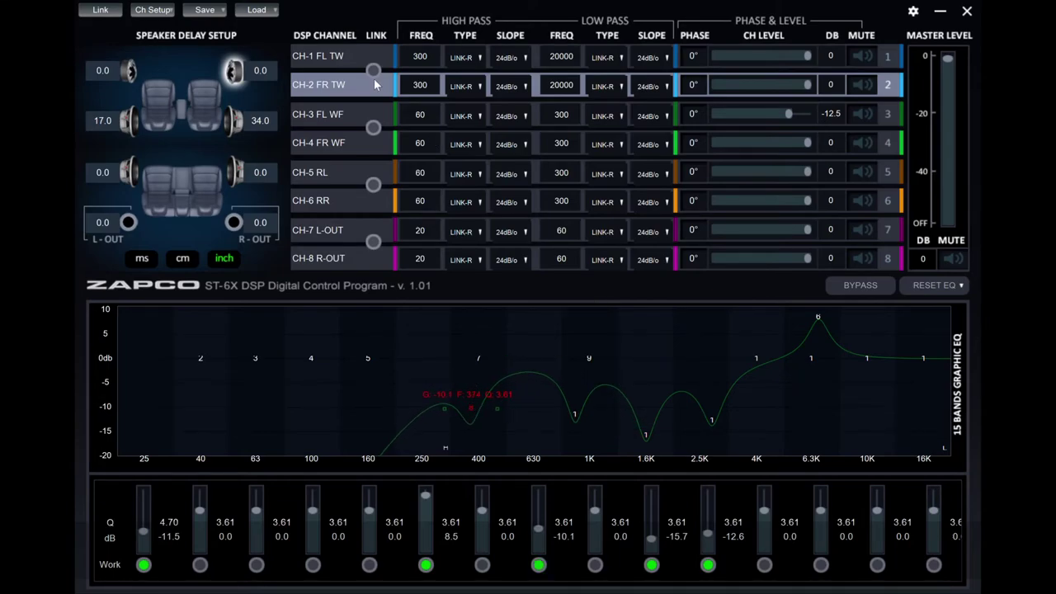
pyautogui.click(350, 69)
pyautogui.click(342, 86)
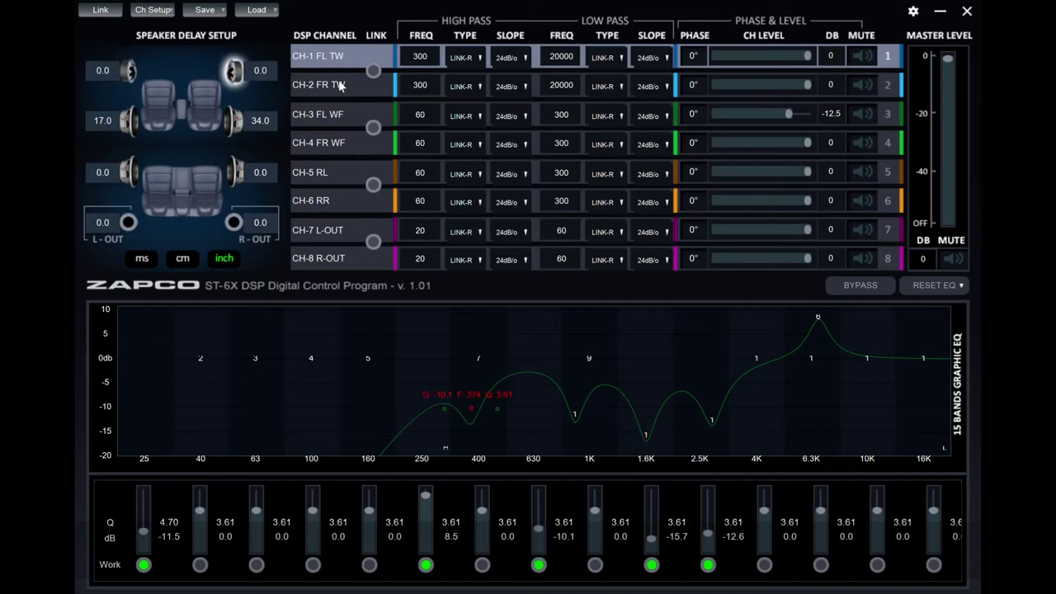
pyautogui.click(335, 56)
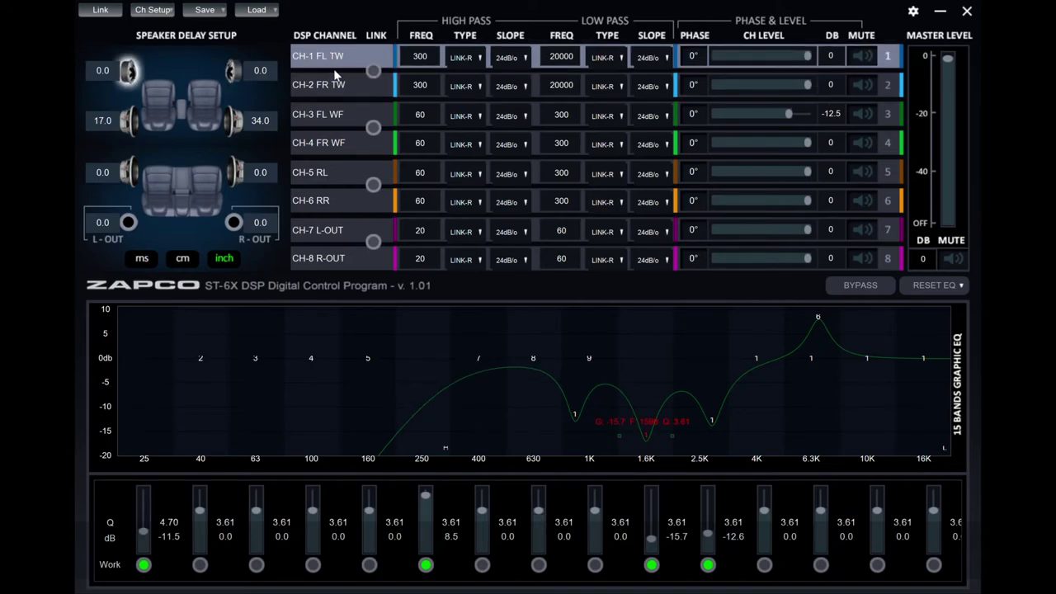
pyautogui.click(336, 81)
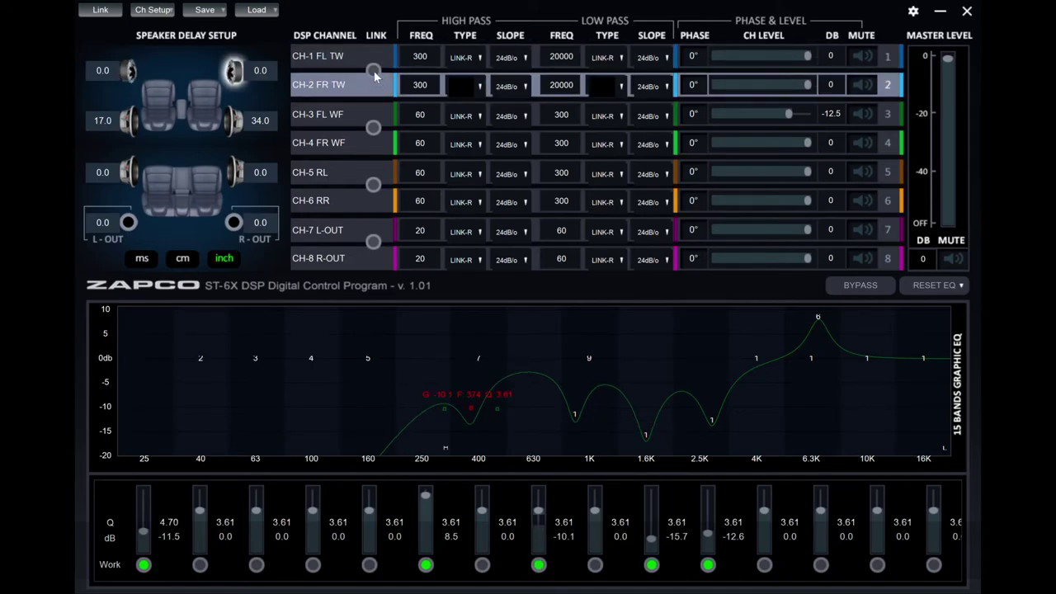
pyautogui.click(374, 72)
pyautogui.click(373, 74)
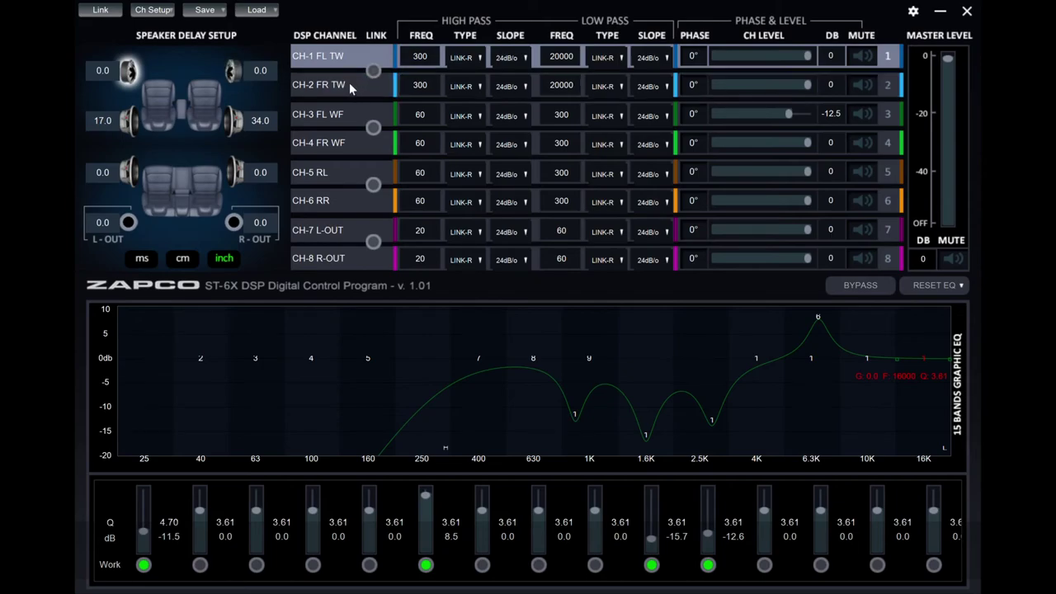
# - Enter a 200 Hz high-pass on CH-2, then relink the tweeters, resetting both to 300 Hz
pyautogui.click(349, 85)
pyautogui.click(334, 56)
pyautogui.click(338, 87)
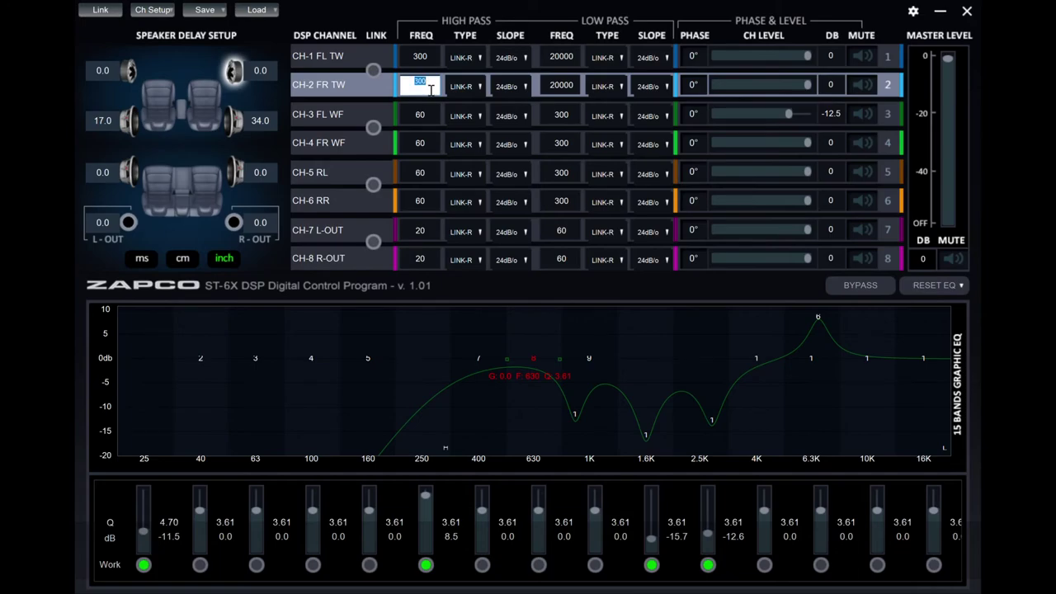
pyautogui.press('Return')
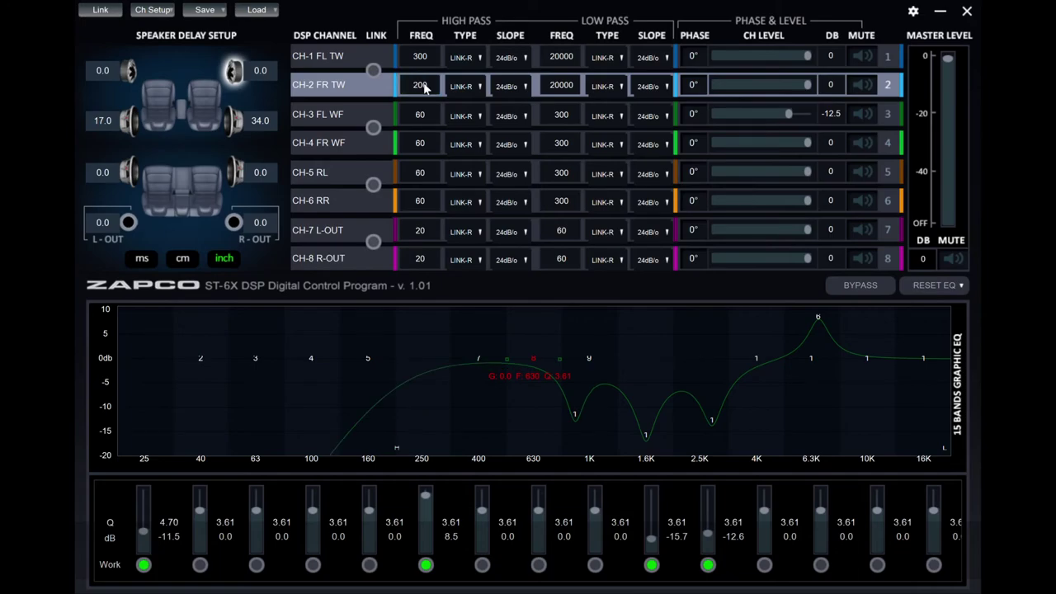
pyautogui.click(374, 71)
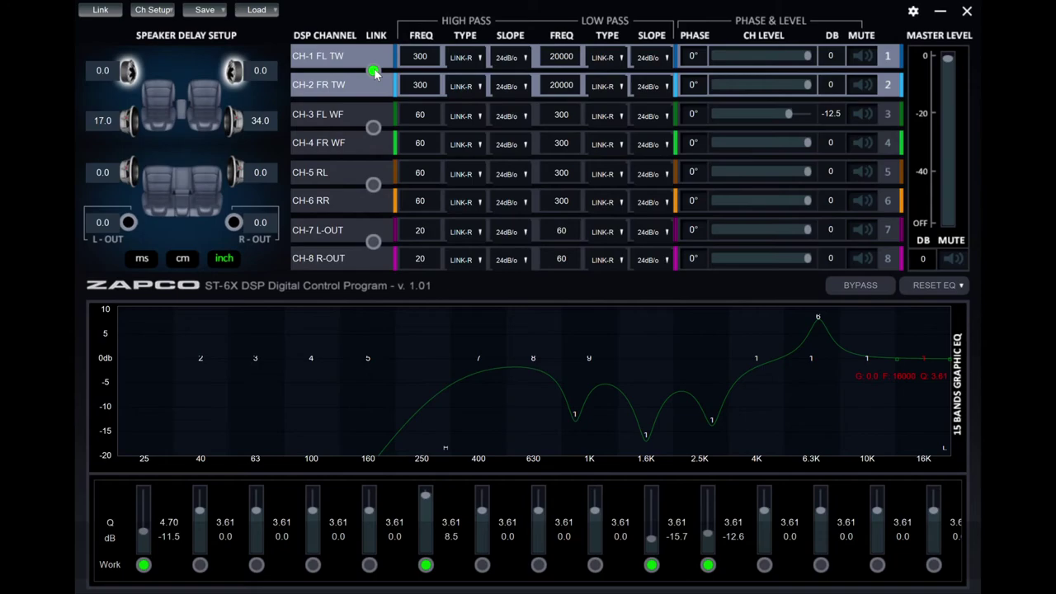